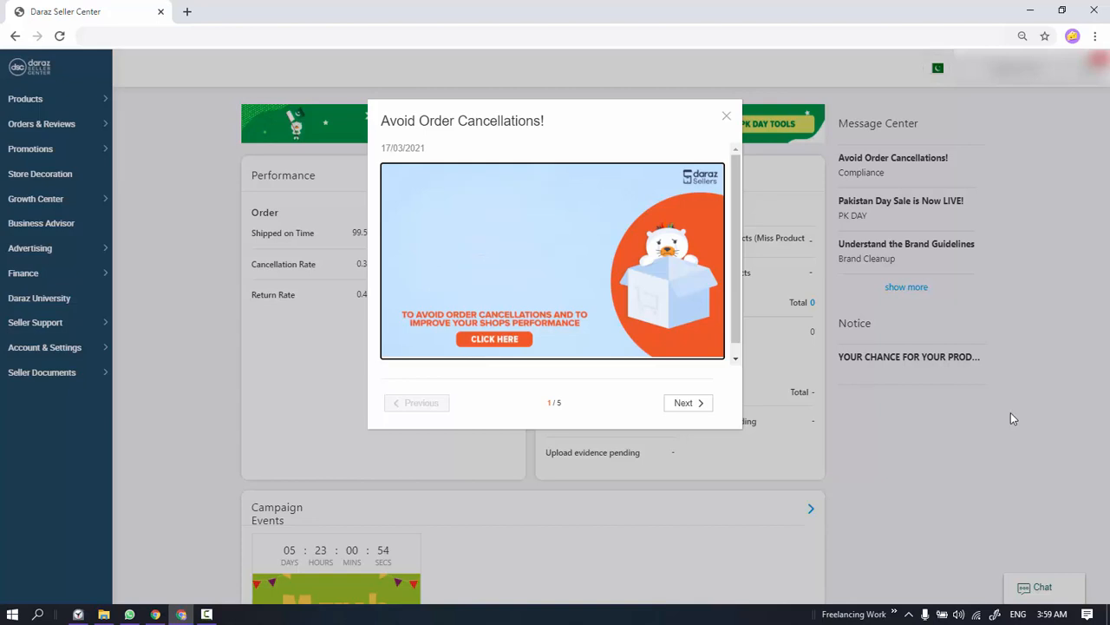
Dismiss the announcement, go to the seller vouchers, skip the introduction tour and start a new voucher.
{"action": "left_click", "coordinate": [268, 336]}
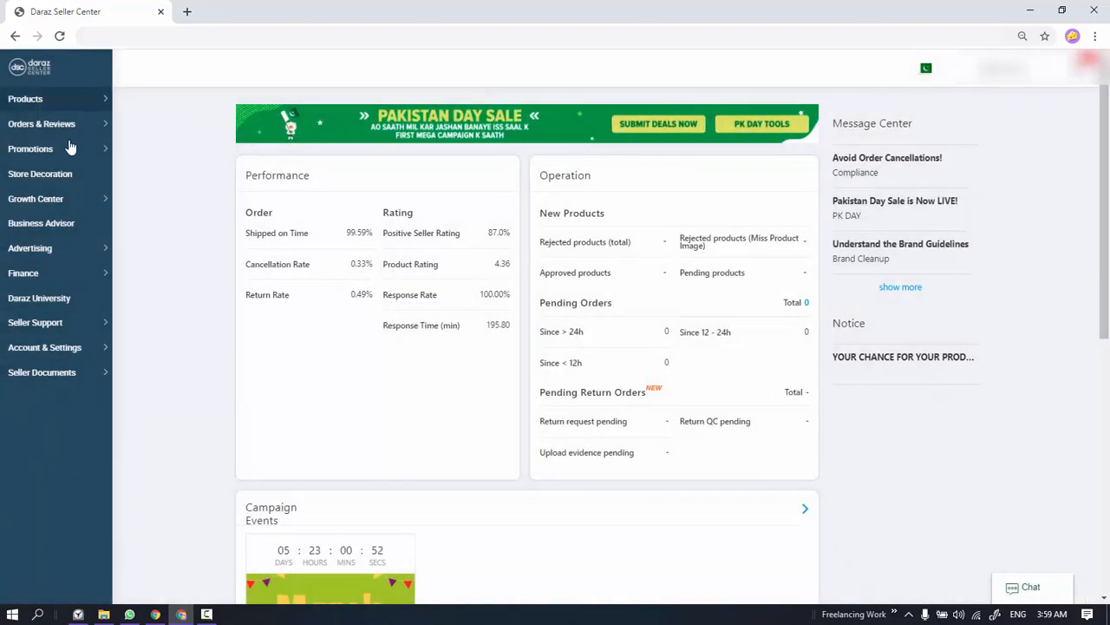
{"action": "mouse_move", "coordinate": [100, 148]}
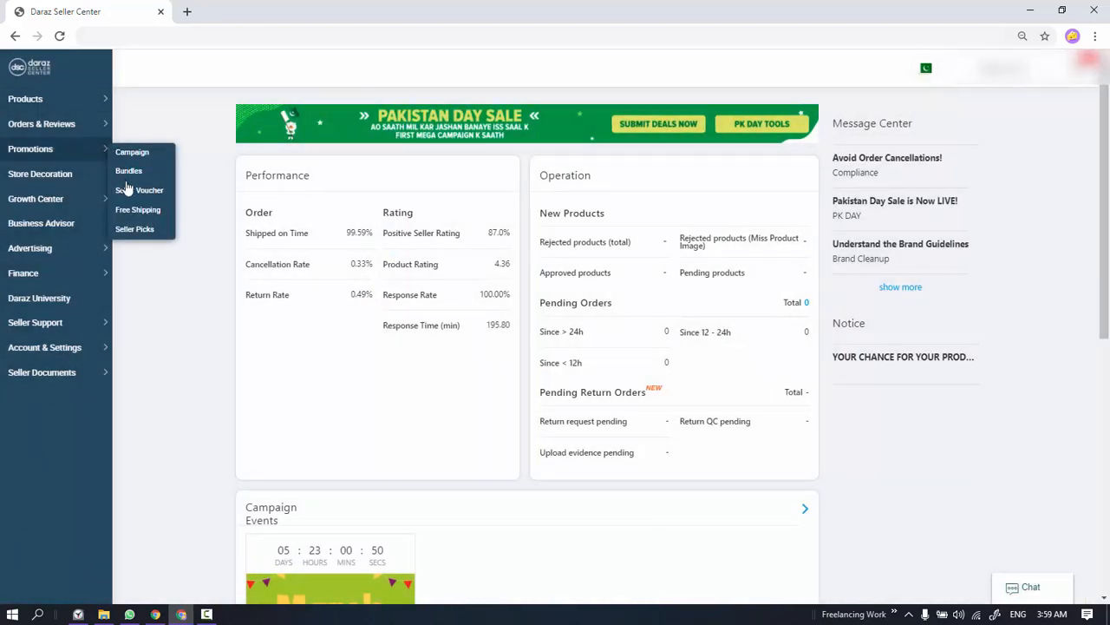
{"action": "left_click", "coordinate": [152, 192]}
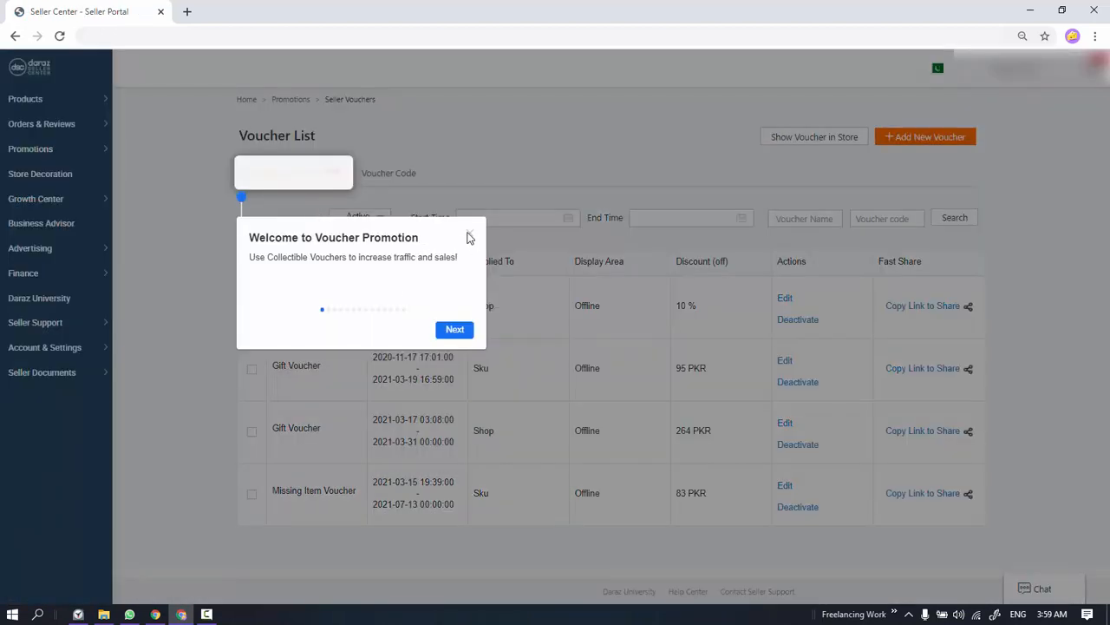
{"action": "left_click", "coordinate": [469, 234]}
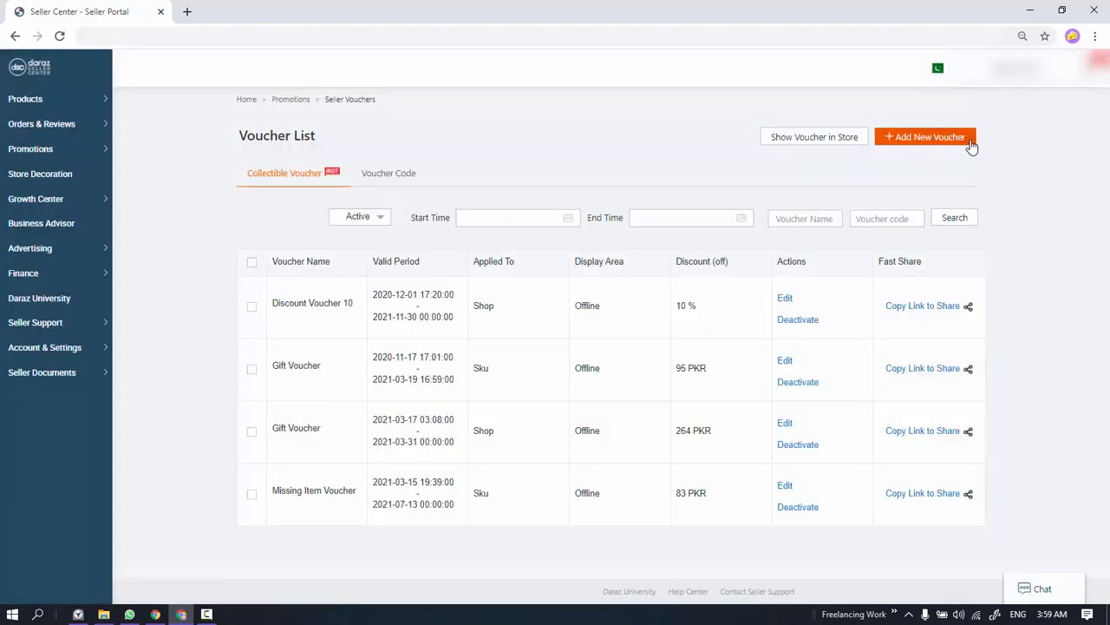
{"action": "left_click", "coordinate": [963, 145]}
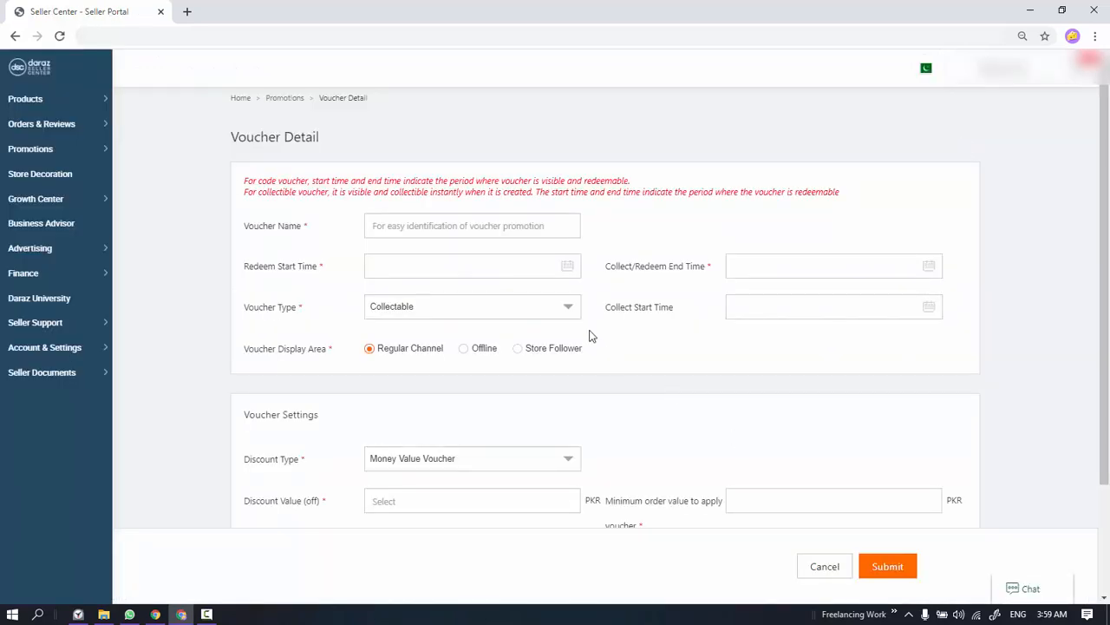
Switch the voucher type to Voucher Code to check its display area option, and return it to Collectable.
{"action": "left_click", "coordinate": [480, 314]}
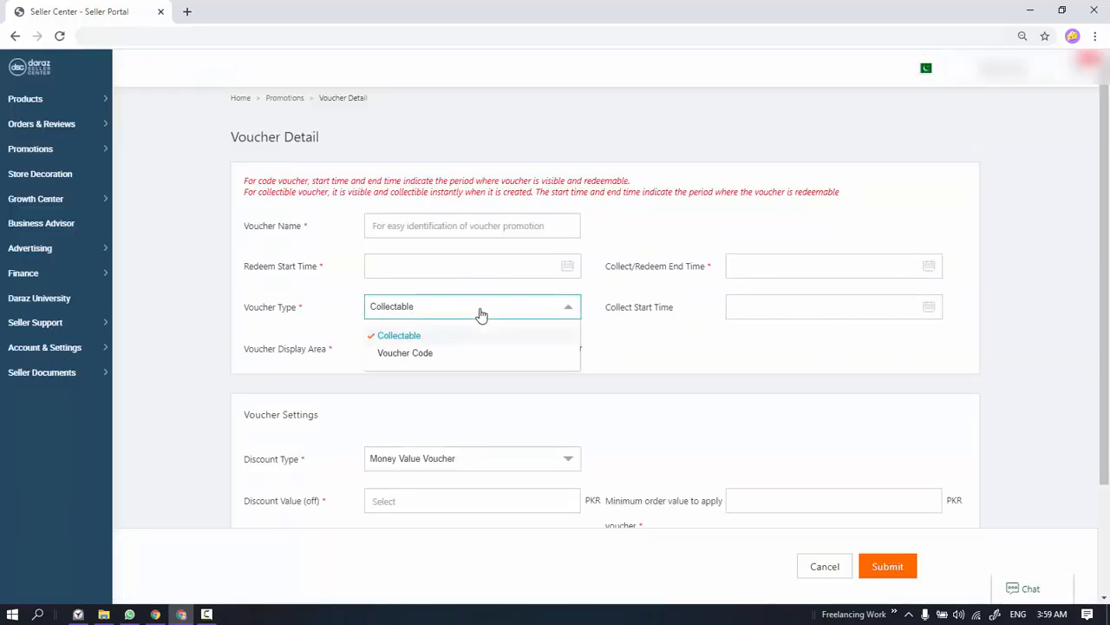
{"action": "left_click", "coordinate": [464, 353]}
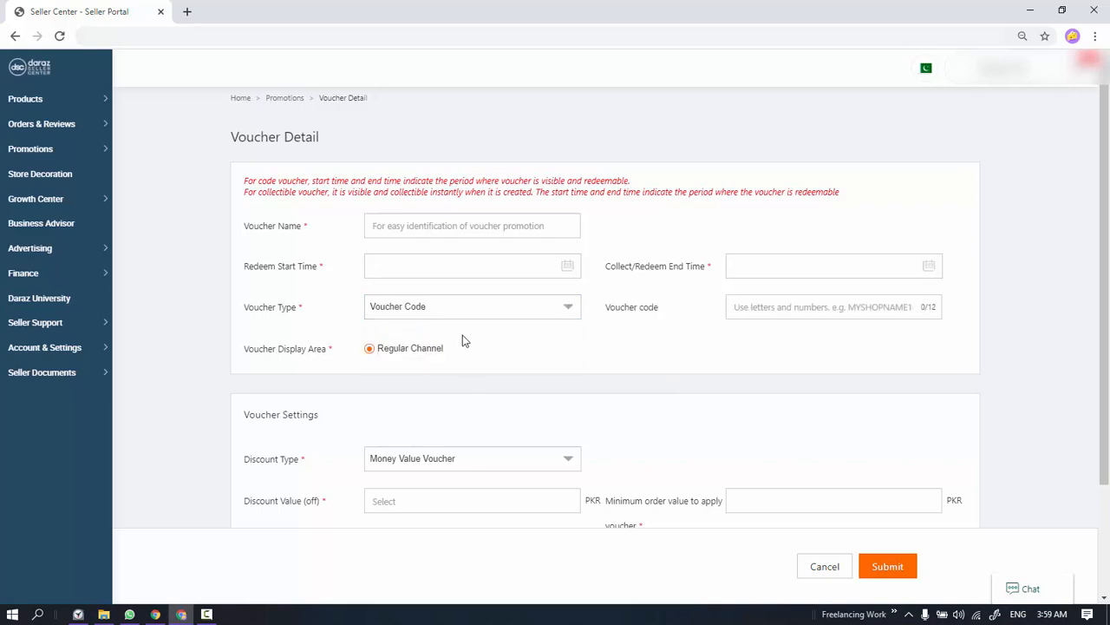
{"action": "left_click_drag", "start_coordinate": [446, 356], "coordinate": [382, 348]}
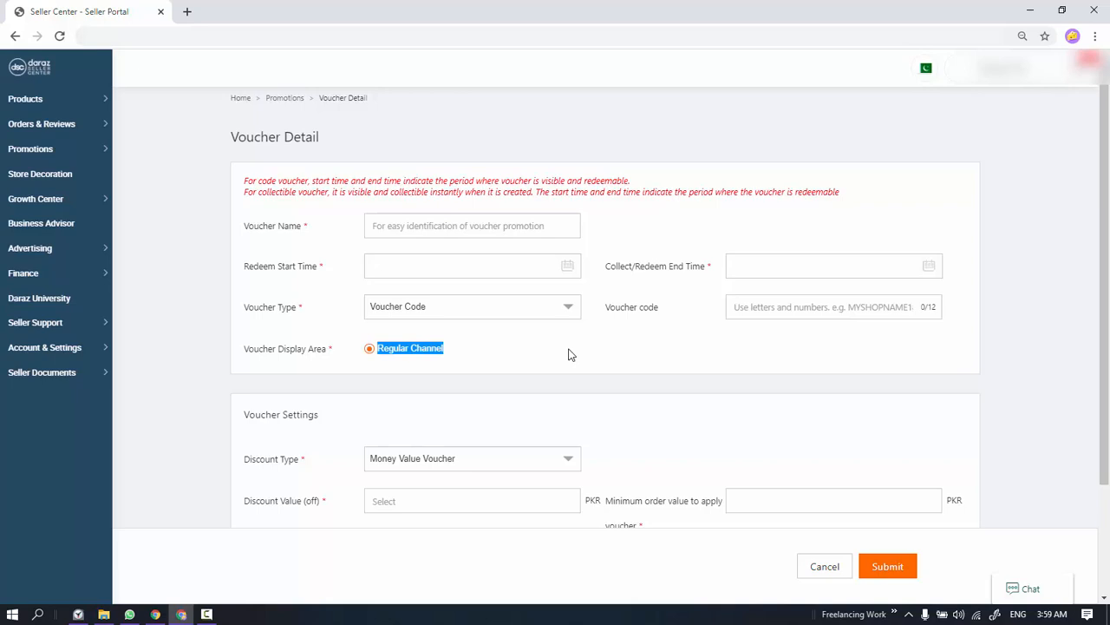
{"action": "left_click", "coordinate": [527, 316]}
{"action": "left_click", "coordinate": [463, 338]}
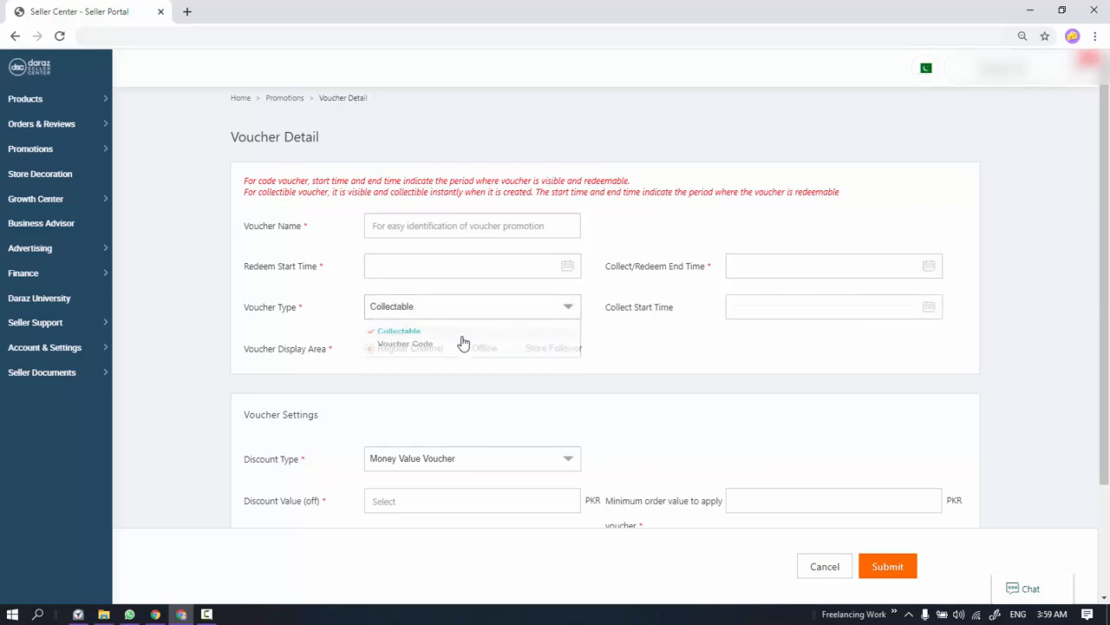
Set the voucher display area to Offline and name the voucher "Gift Voucher".
{"action": "left_click", "coordinate": [476, 352]}
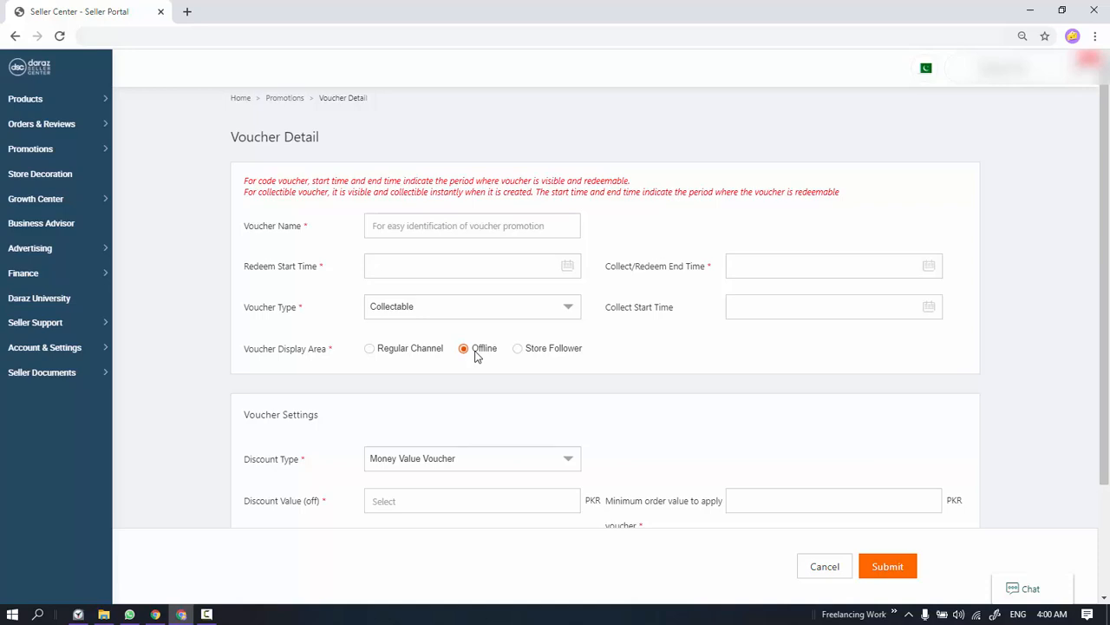
{"action": "left_click", "coordinate": [445, 224]}
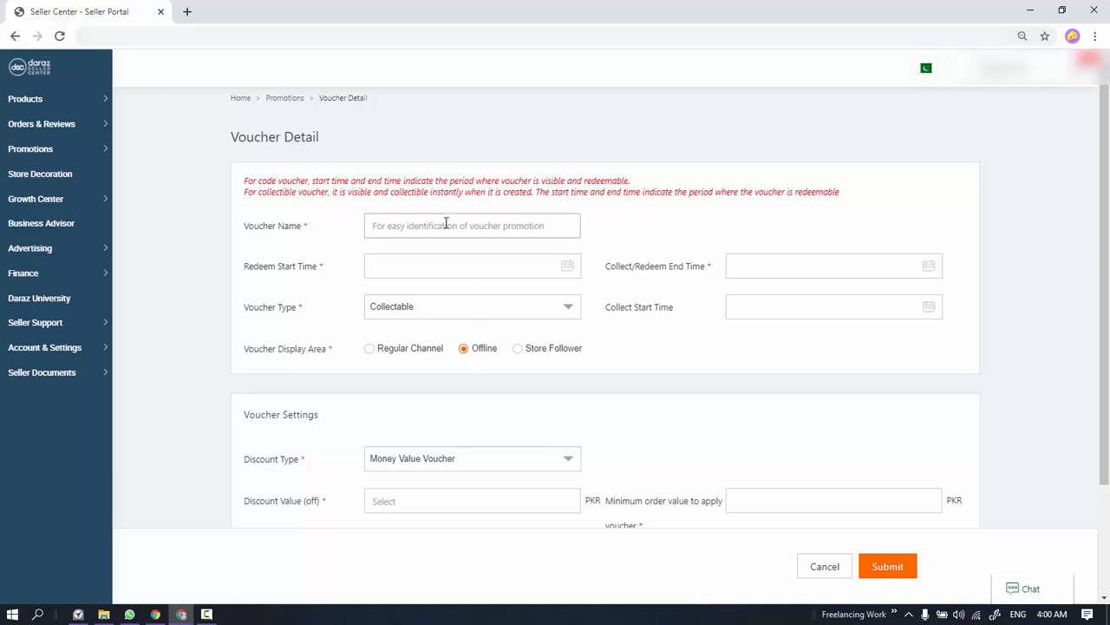
{"action": "type", "text": "Gift Voucher"}
{"action": "key", "text": "Tab"}
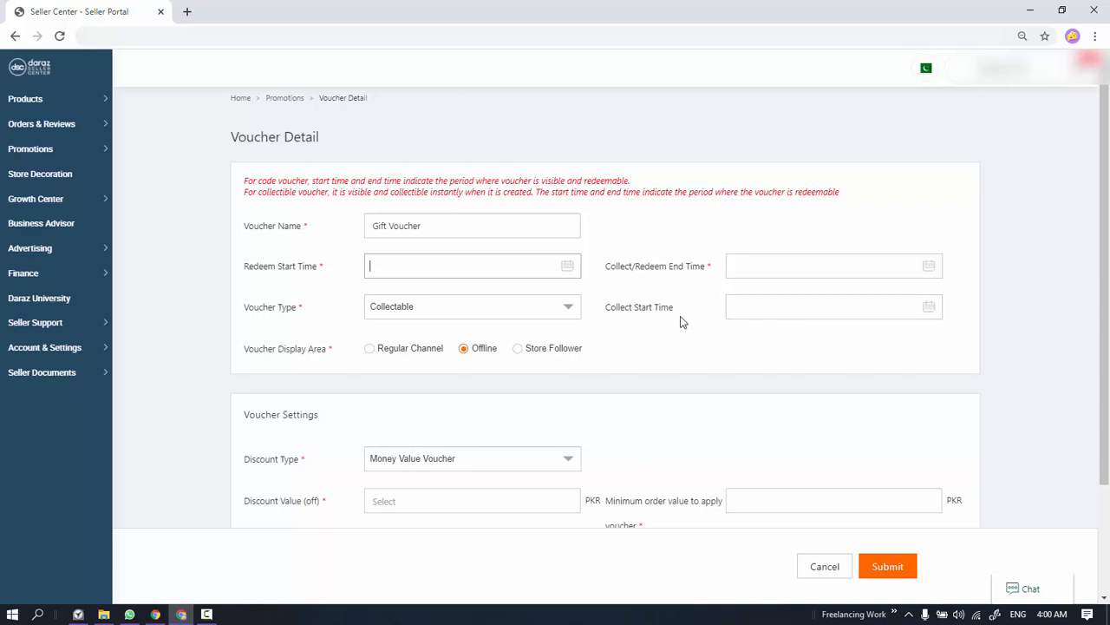
{"action": "left_click_drag", "start_coordinate": [680, 316], "coordinate": [299, 267]}
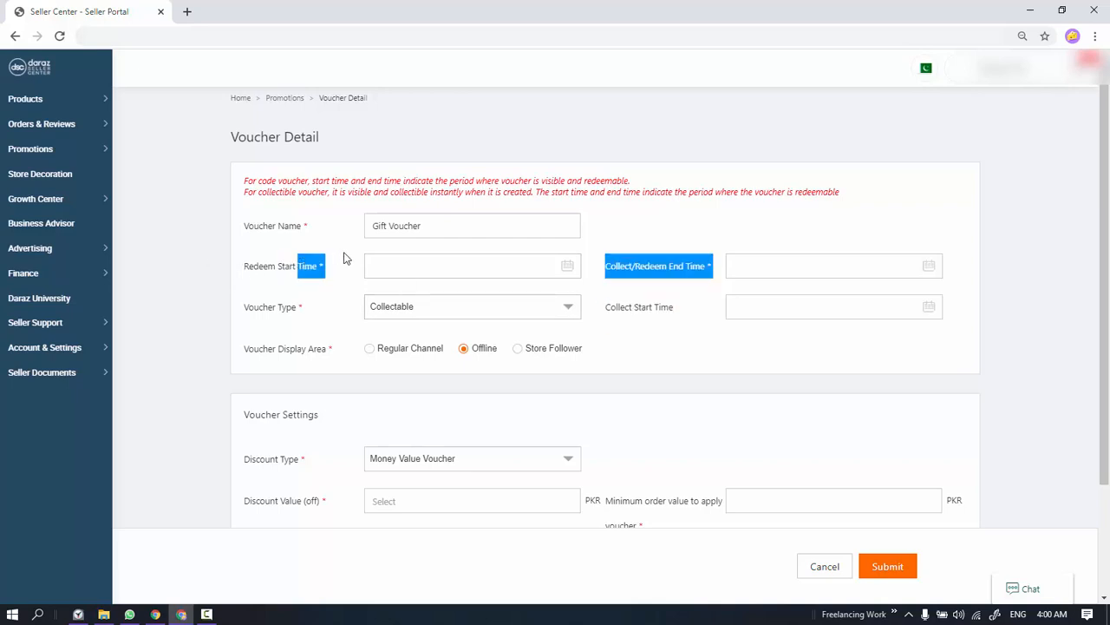
{"action": "left_click", "coordinate": [688, 306]}
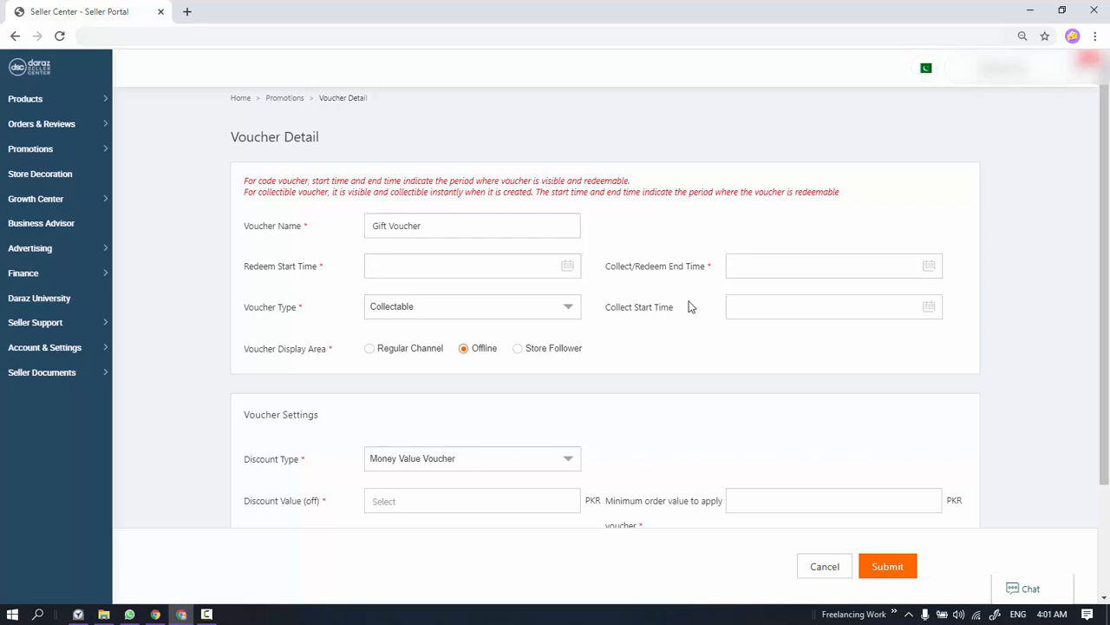
Keep the discount type as Money Value Voucher, with 200 PKR off and a minimum order value of 201 PKR.
{"action": "scroll", "coordinate": [674, 301], "scroll_direction": "down", "scroll_amount": 2}
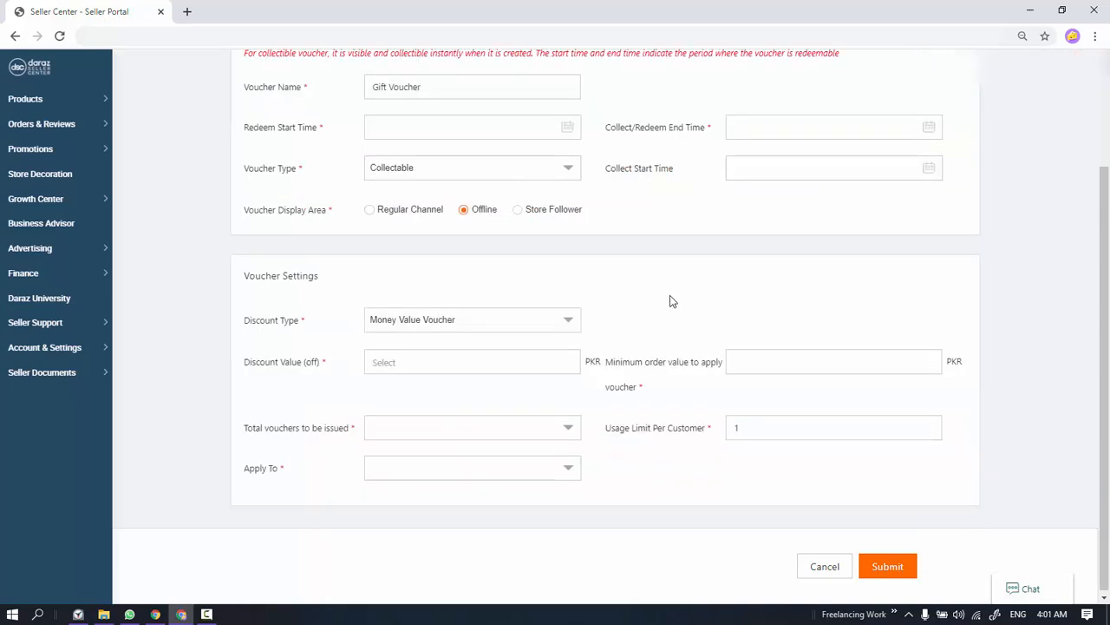
{"action": "left_click", "coordinate": [508, 332]}
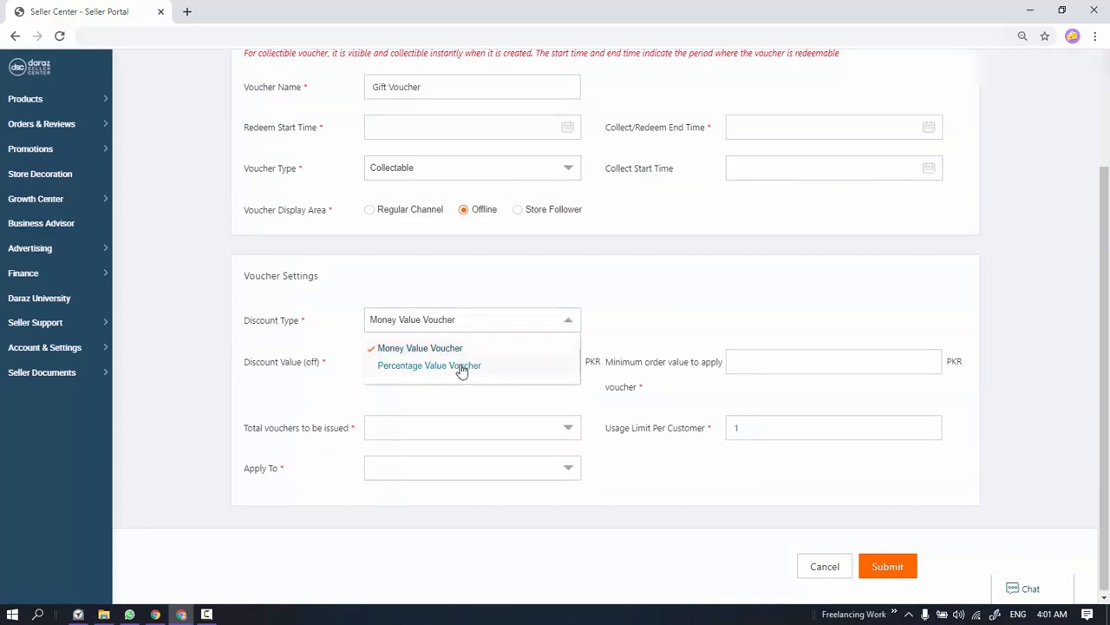
{"action": "left_click", "coordinate": [429, 361]}
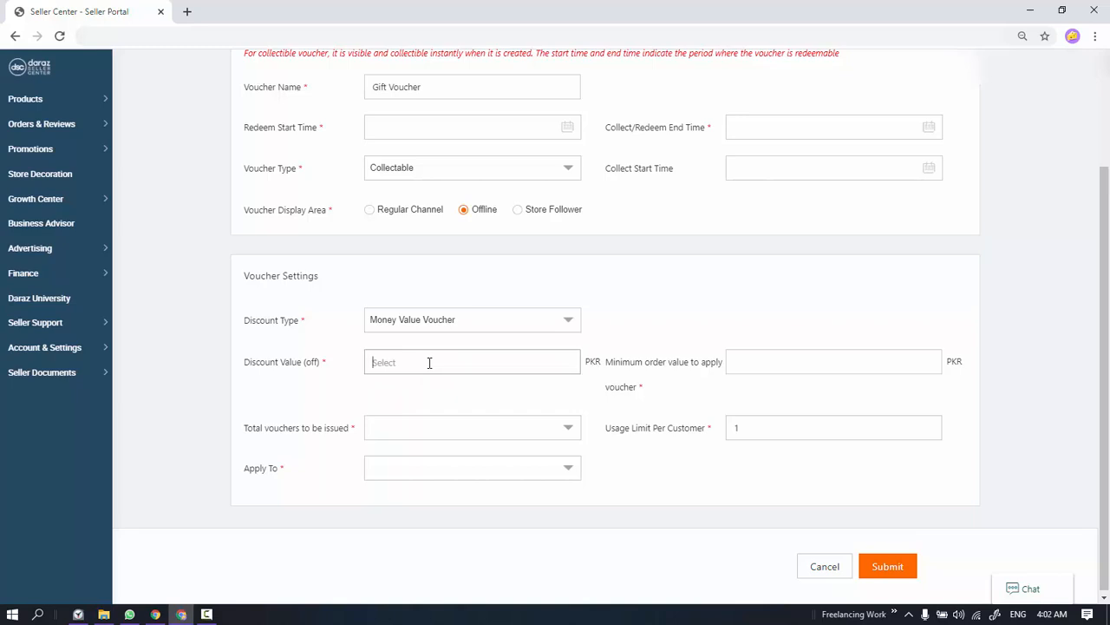
{"action": "type", "text": "200"}
{"action": "left_click_drag", "start_coordinate": [615, 361], "coordinate": [704, 375]}
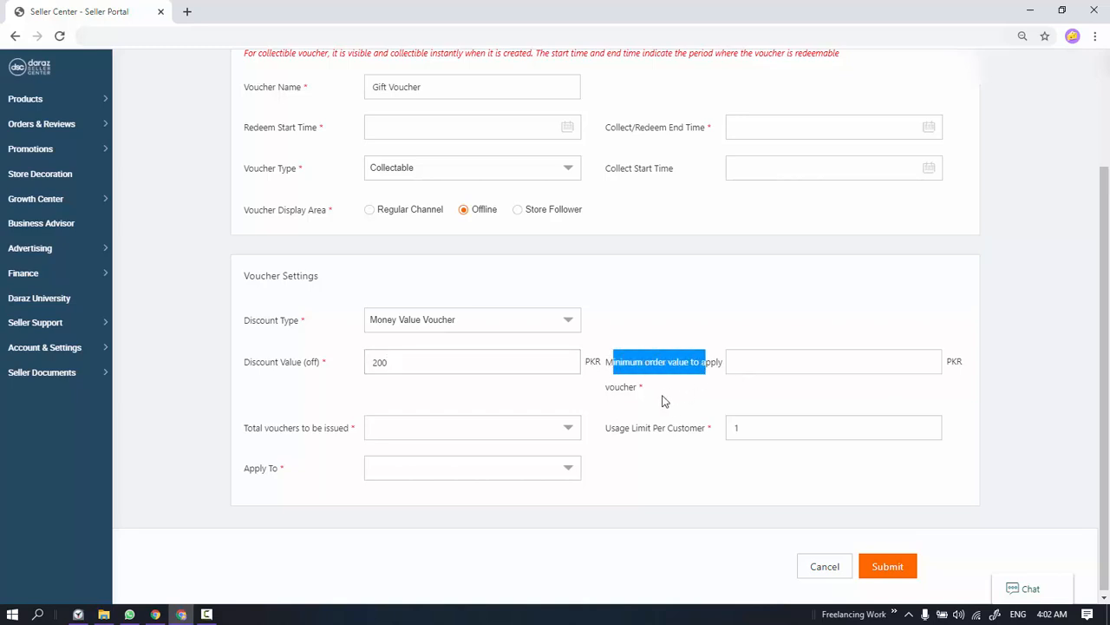
{"action": "left_click", "coordinate": [765, 360]}
{"action": "type", "text": "201"}
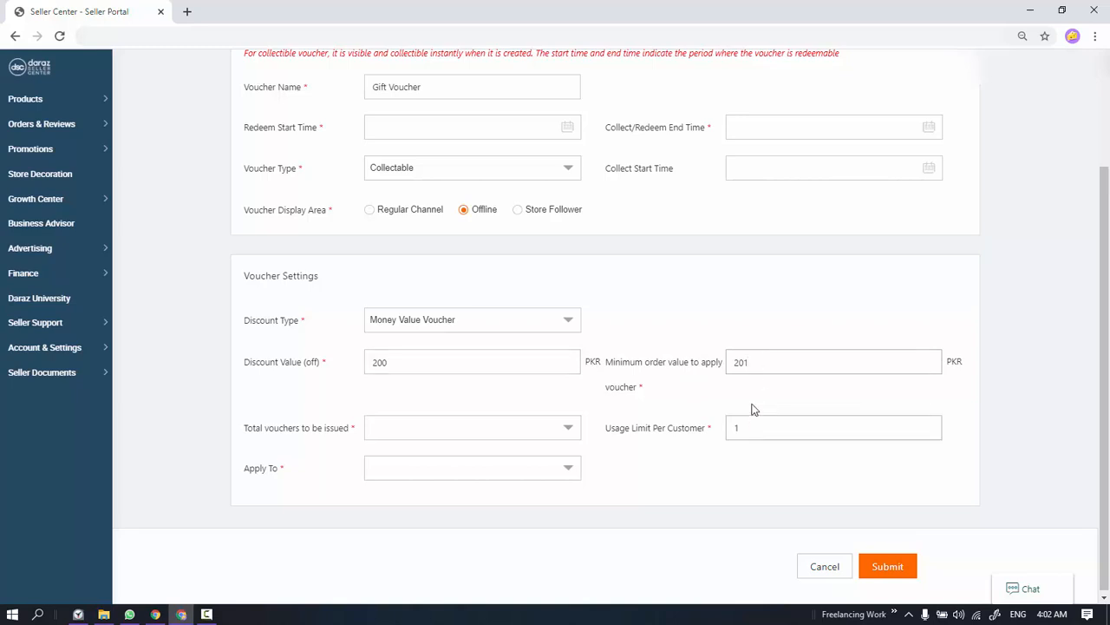
{"action": "scroll", "coordinate": [754, 385], "scroll_direction": "up", "scroll_amount": 1}
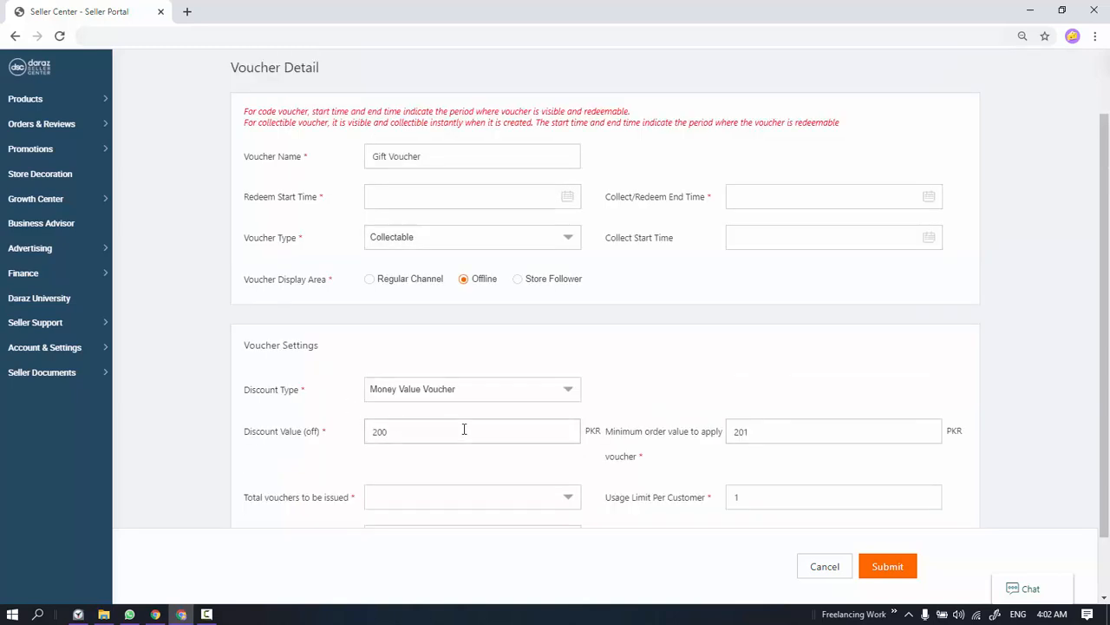
{"action": "left_click", "coordinate": [781, 237]}
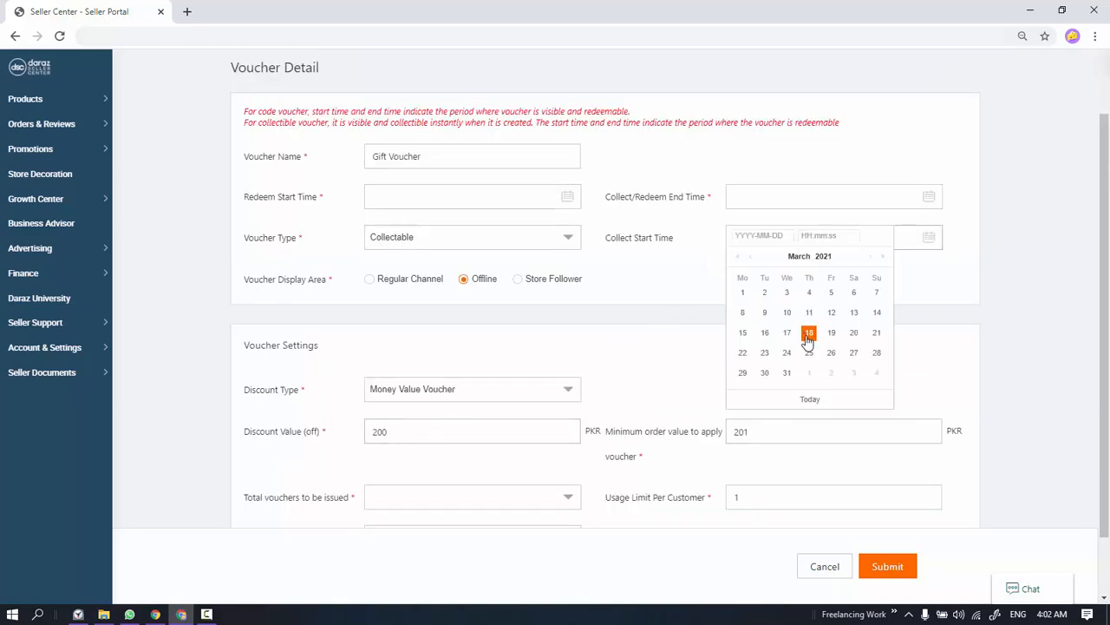
{"action": "left_click", "coordinate": [810, 342]}
{"action": "left_click_drag", "start_coordinate": [833, 236], "coordinate": [793, 235]}
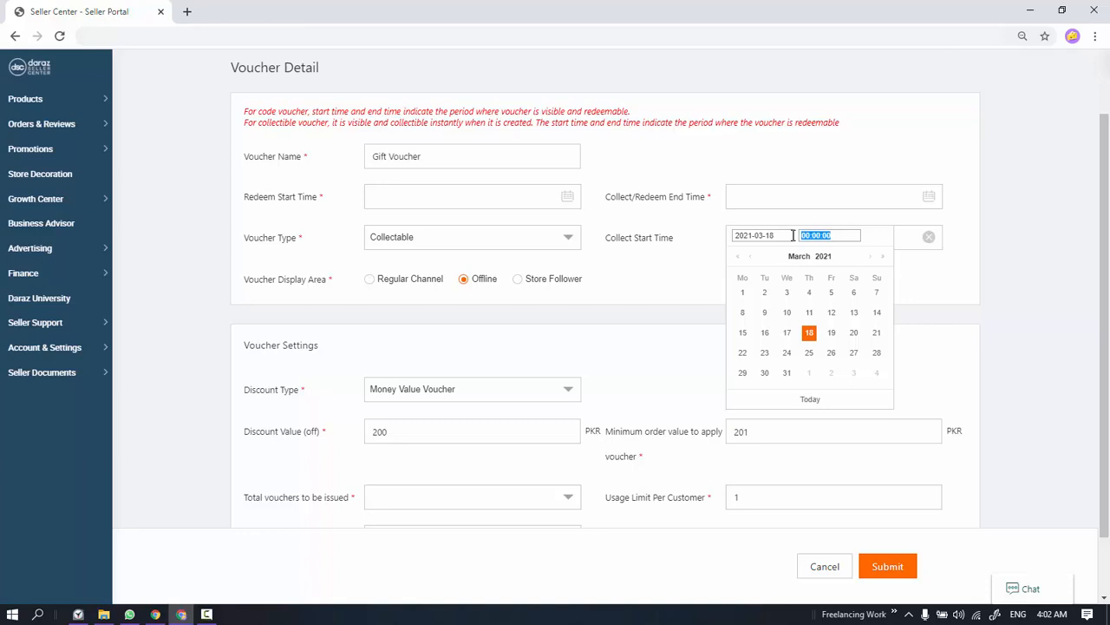
{"action": "left_click", "coordinate": [840, 236]}
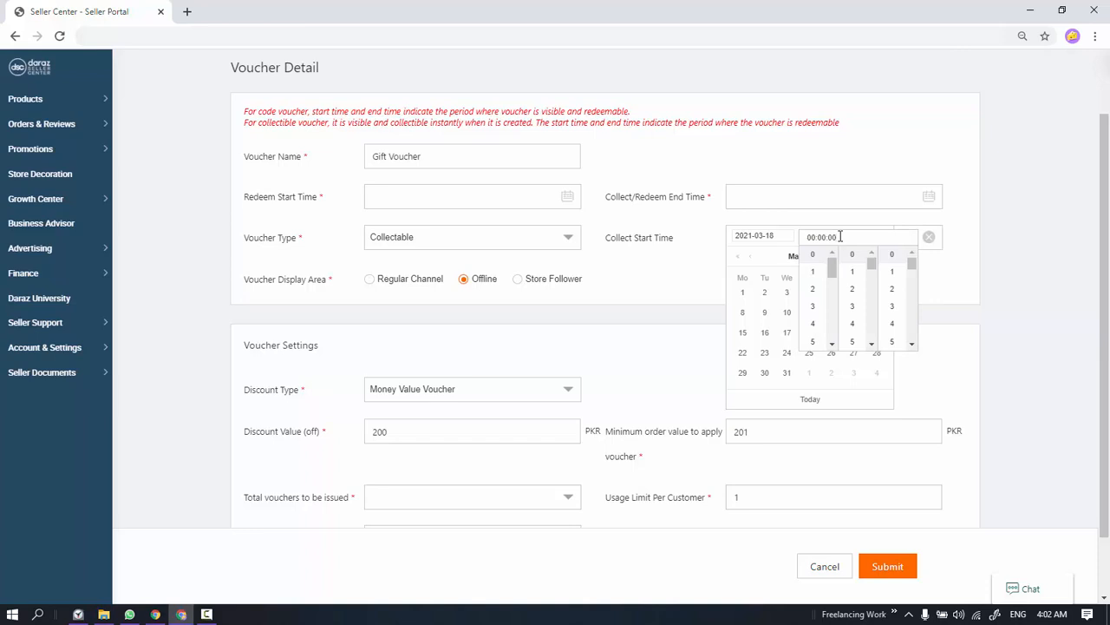
{"action": "left_click", "coordinate": [811, 323]}
{"action": "left_click", "coordinate": [854, 342]}
{"action": "left_click", "coordinate": [968, 294]}
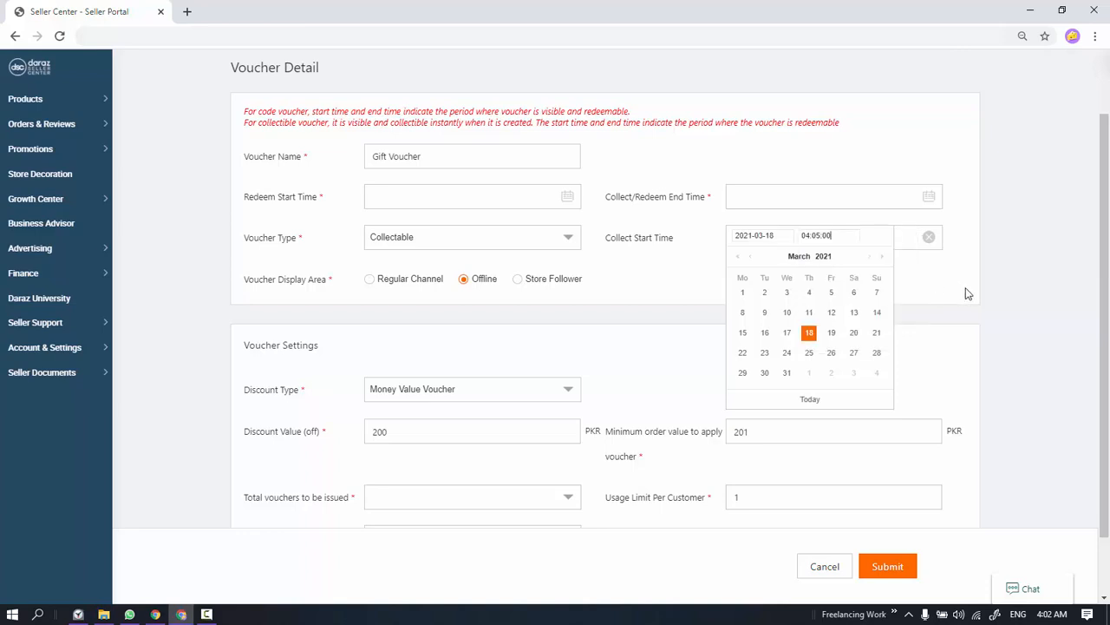
{"action": "left_click", "coordinate": [403, 206]}
{"action": "left_click", "coordinate": [447, 291]}
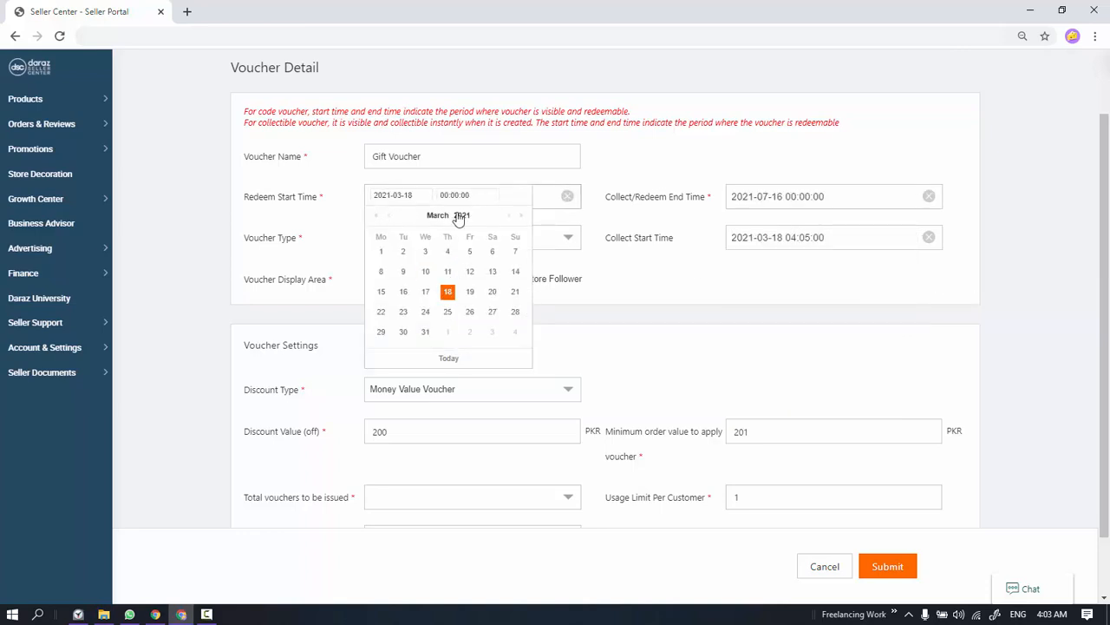
{"action": "left_click", "coordinate": [444, 196]}
{"action": "left_click", "coordinate": [452, 282]}
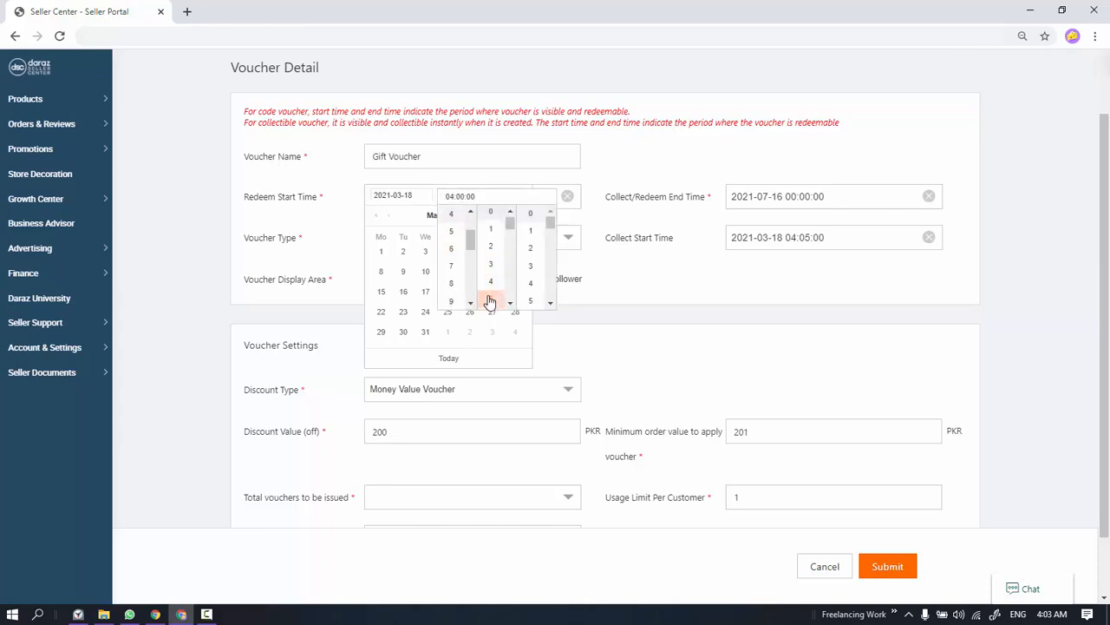
{"action": "scroll", "coordinate": [493, 286], "scroll_direction": "down", "scroll_amount": 2}
{"action": "left_click", "coordinate": [495, 254]}
{"action": "left_click", "coordinate": [684, 299]}
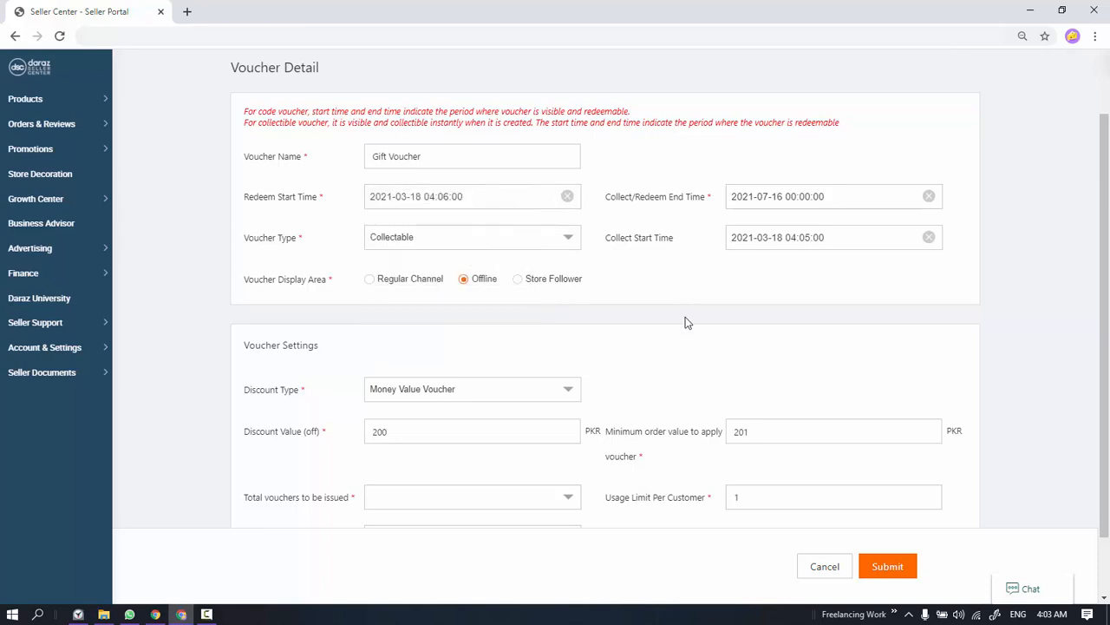
{"action": "left_click", "coordinate": [822, 197]}
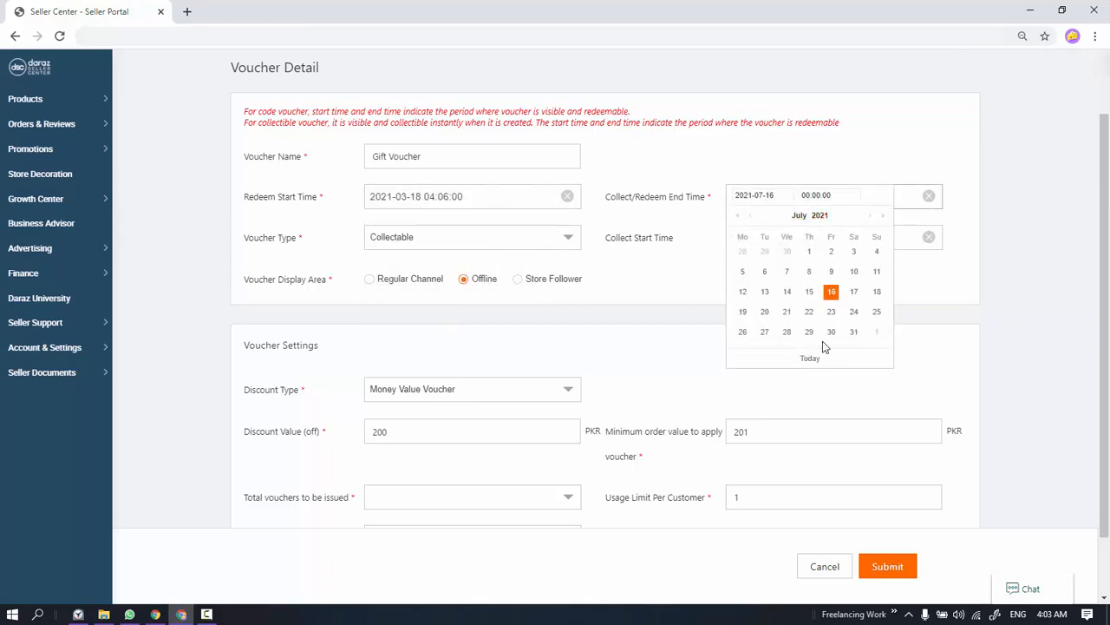
{"action": "left_click", "coordinate": [664, 361]}
Set the total number of vouchers to be issued to 1.
{"action": "scroll", "coordinate": [758, 236], "scroll_direction": "down", "scroll_amount": 2}
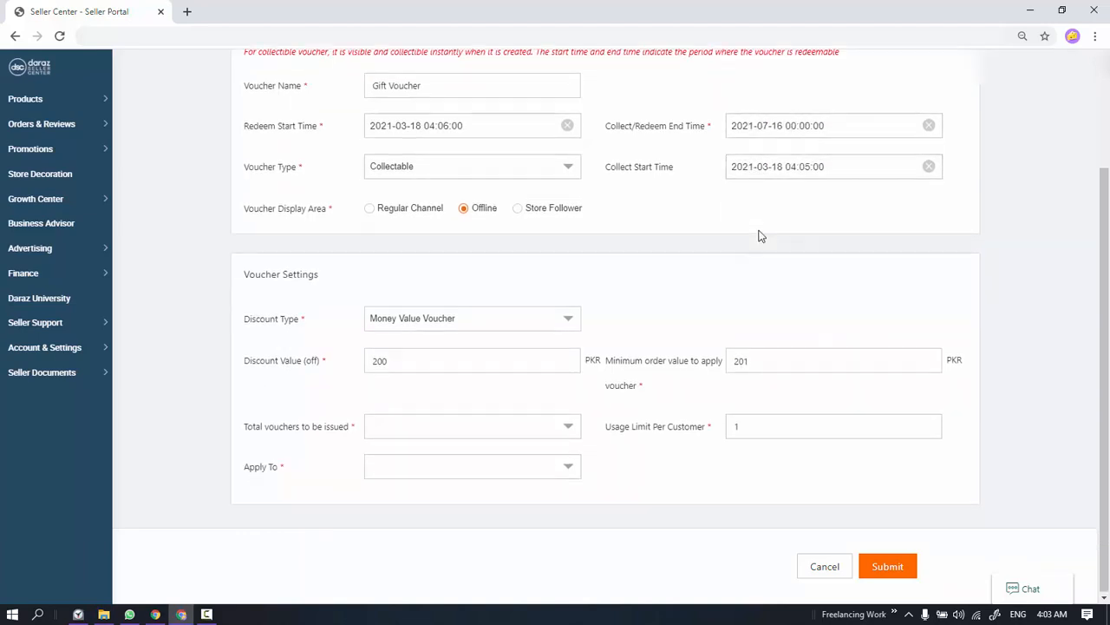
{"action": "left_click", "coordinate": [425, 434]}
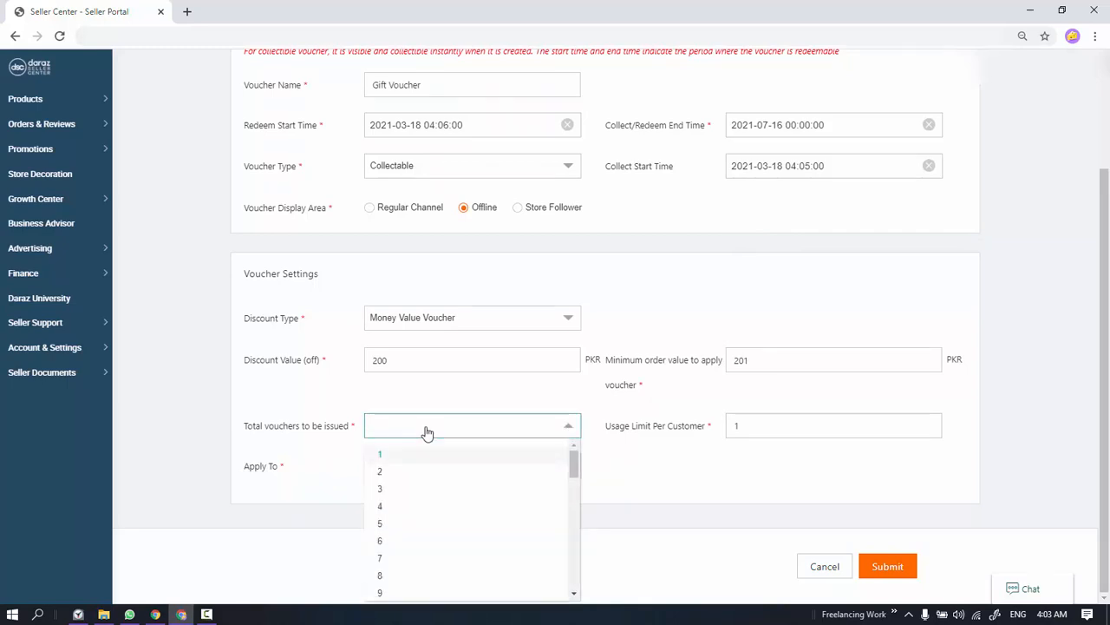
{"action": "left_click", "coordinate": [389, 458]}
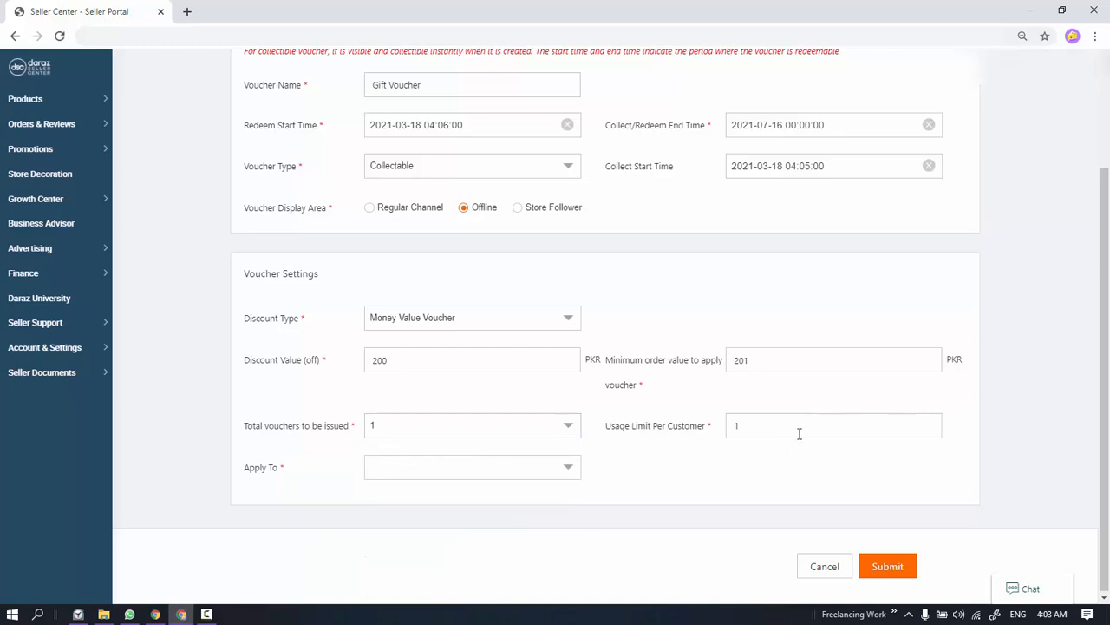
Review the usage limit per customer and the quantities offered for the total vouchers to be issued.
{"action": "left_click_drag", "start_coordinate": [746, 435], "coordinate": [708, 431]}
{"action": "left_click", "coordinate": [718, 486]}
{"action": "left_click_drag", "start_coordinate": [793, 434], "coordinate": [741, 446]}
{"action": "left_click", "coordinate": [541, 428]}
{"action": "scroll", "coordinate": [509, 577], "scroll_direction": "down", "scroll_amount": 5}
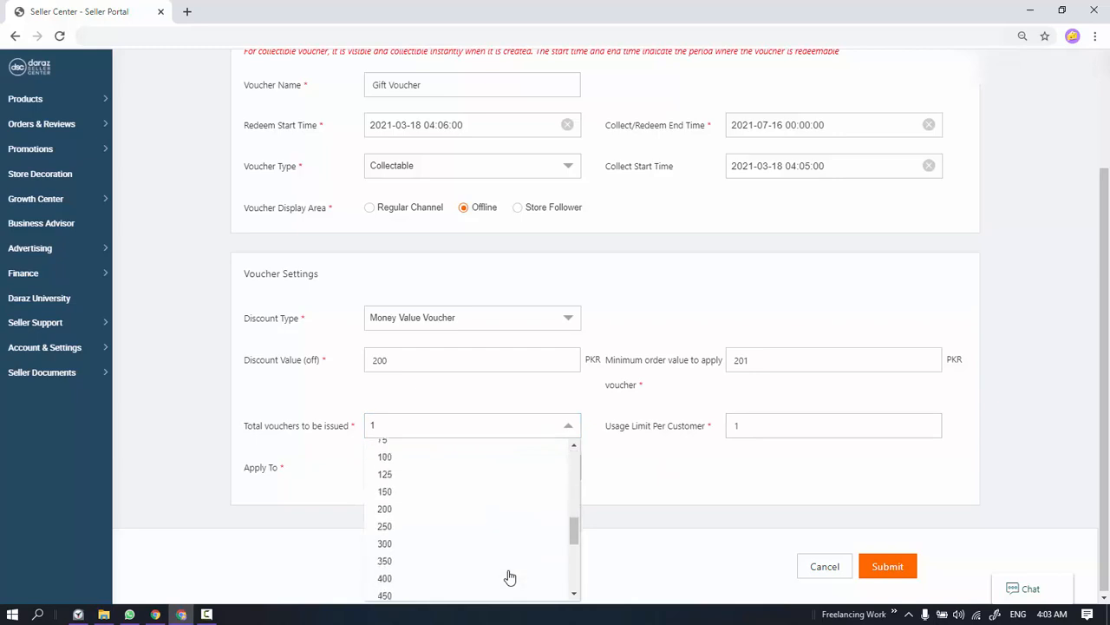
{"action": "scroll", "coordinate": [509, 575], "scroll_direction": "down", "scroll_amount": 5}
{"action": "scroll", "coordinate": [516, 561], "scroll_direction": "up", "scroll_amount": 15}
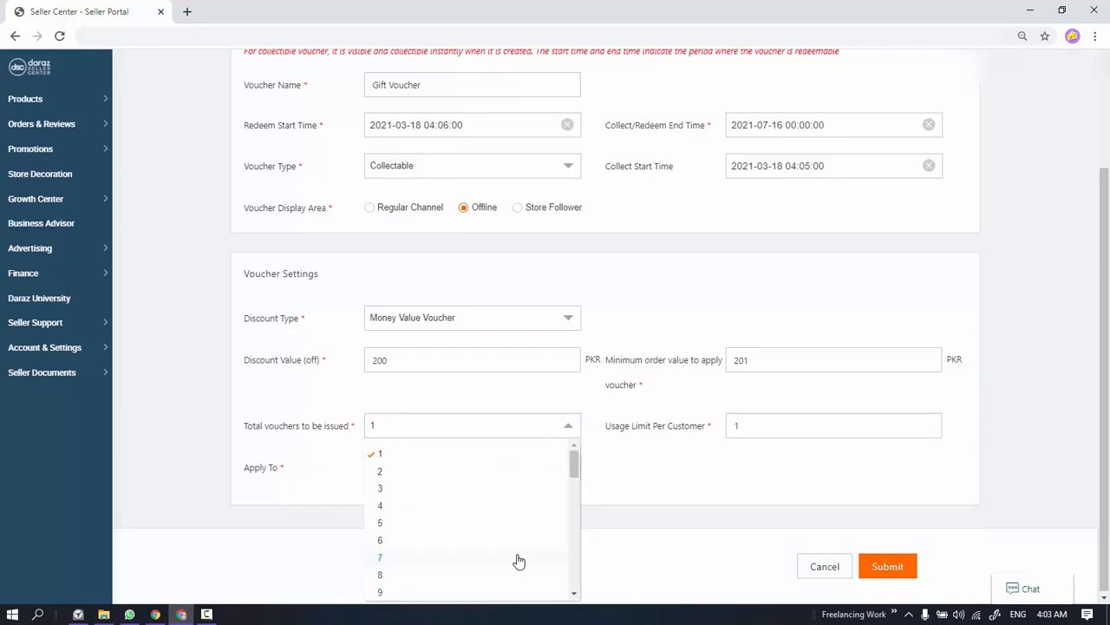
{"action": "left_click", "coordinate": [625, 495]}
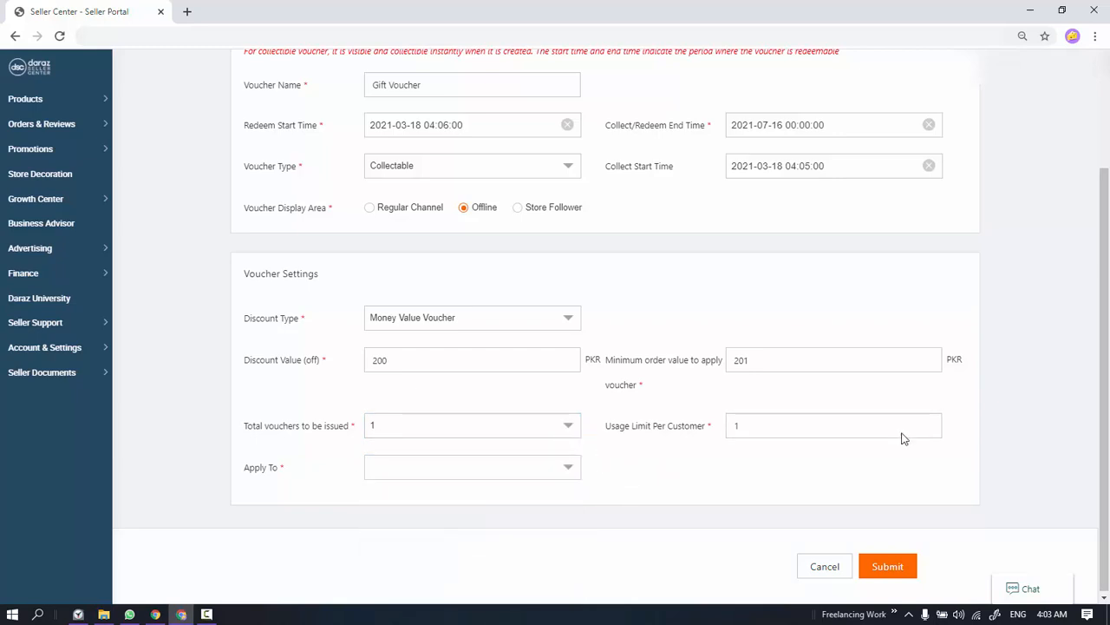
Try applying the voucher to Shop and switch its scope to Seller SKU.
{"action": "left_click", "coordinate": [457, 473]}
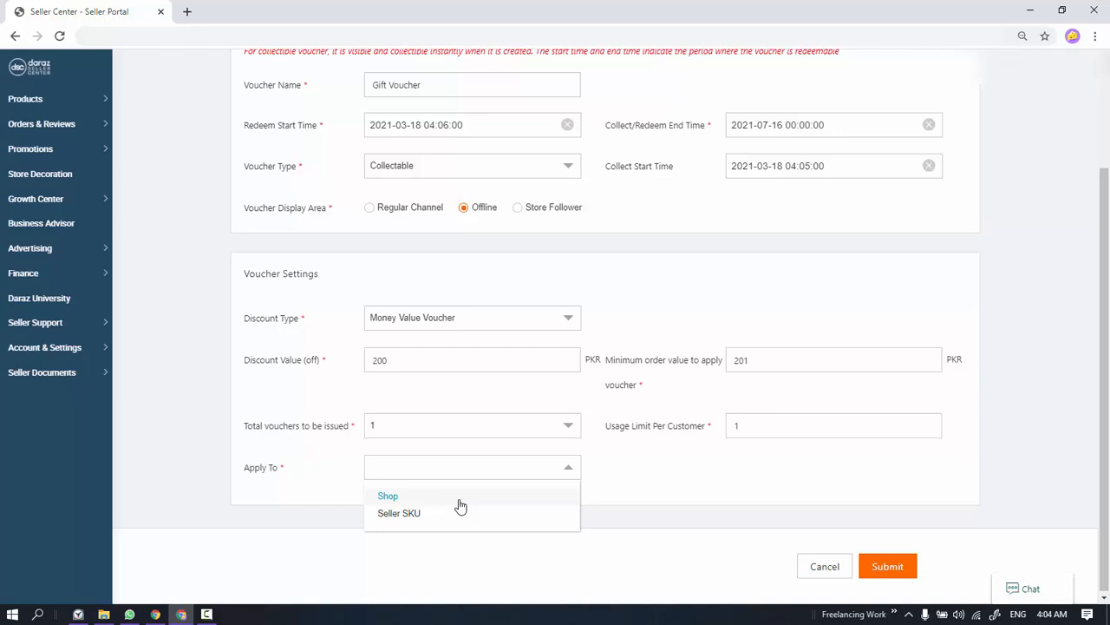
{"action": "left_click", "coordinate": [460, 502]}
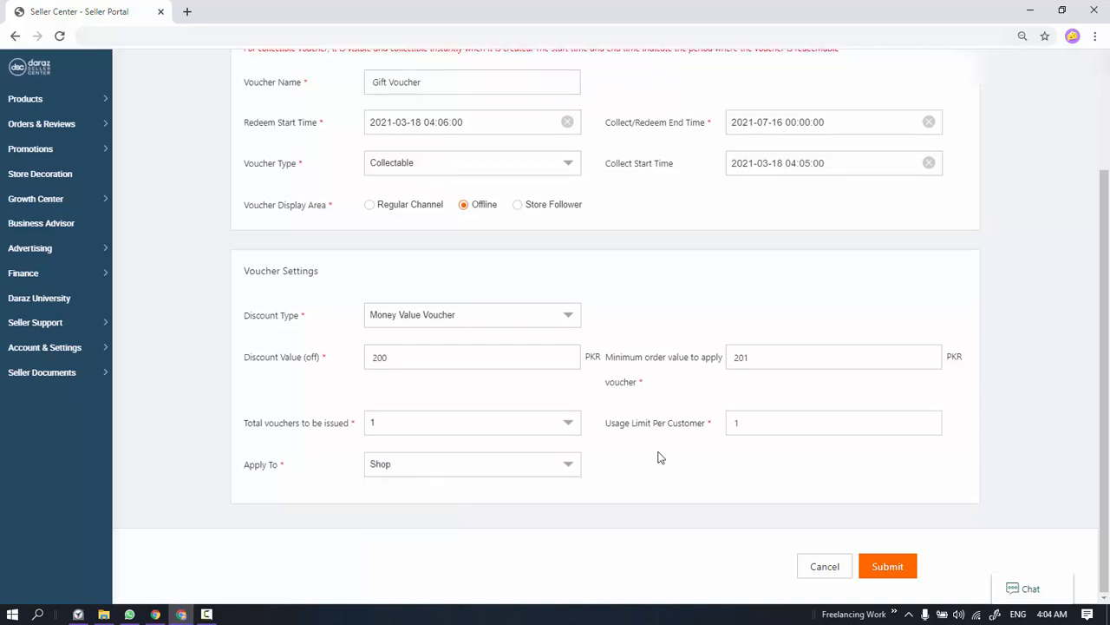
{"action": "left_click", "coordinate": [542, 462]}
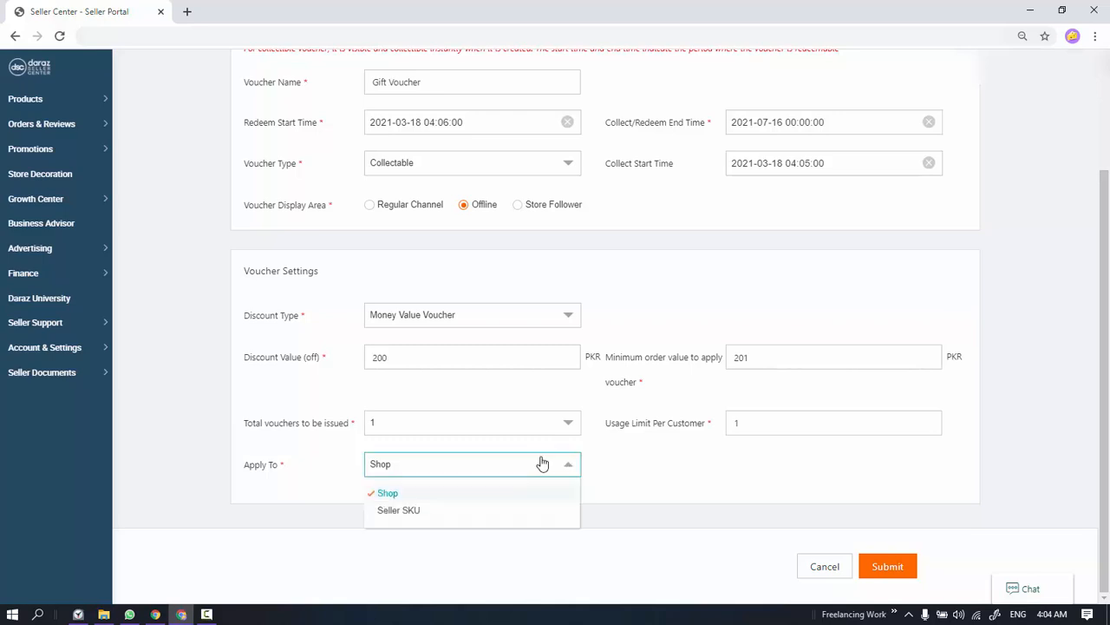
{"action": "left_click", "coordinate": [470, 513]}
{"action": "scroll", "coordinate": [646, 484], "scroll_direction": "down", "scroll_amount": 1}
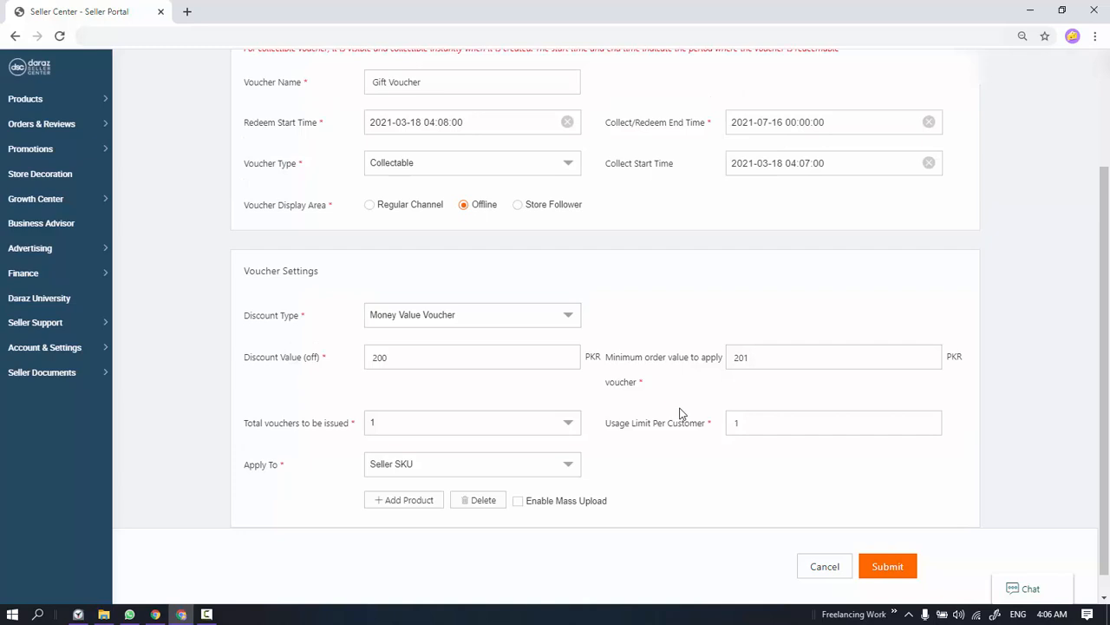
Try a Percentage Value Voucher with an 80% discount, and switch the discount type back to Money Value Voucher.
{"action": "left_click", "coordinate": [405, 314]}
{"action": "left_click", "coordinate": [423, 364]}
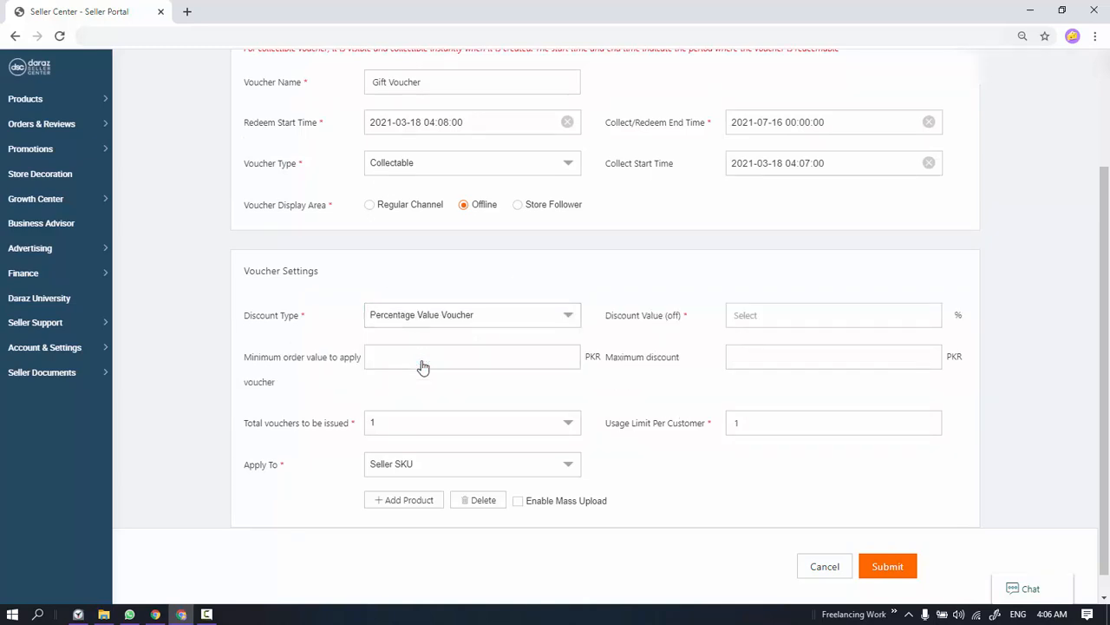
{"action": "left_click", "coordinate": [788, 315]}
{"action": "type", "text": "80"}
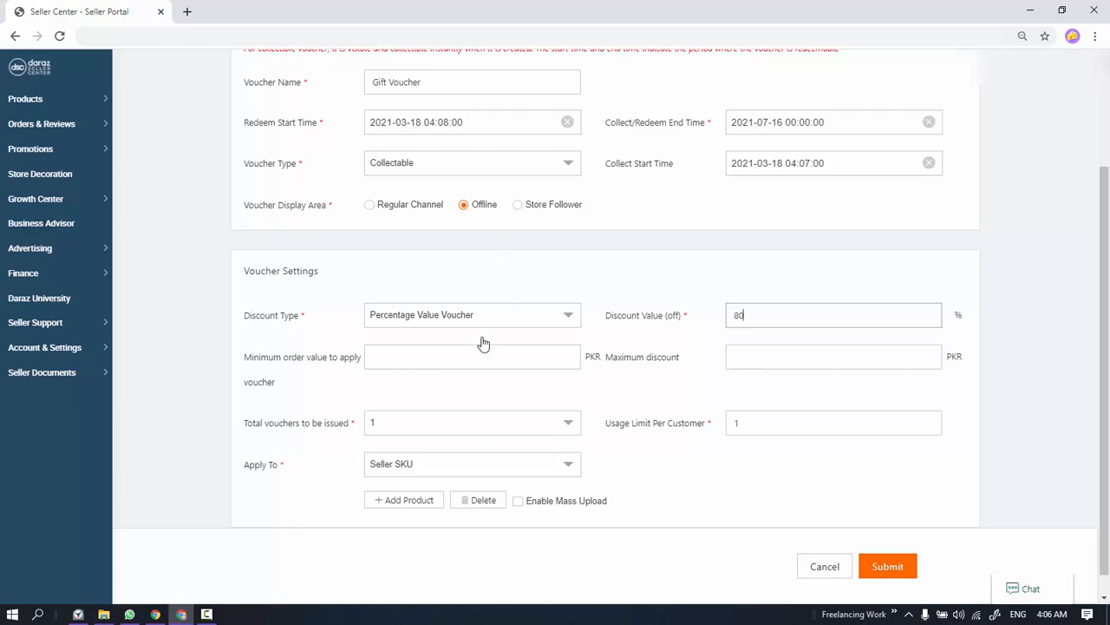
{"action": "left_click_drag", "start_coordinate": [232, 361], "coordinate": [351, 368]}
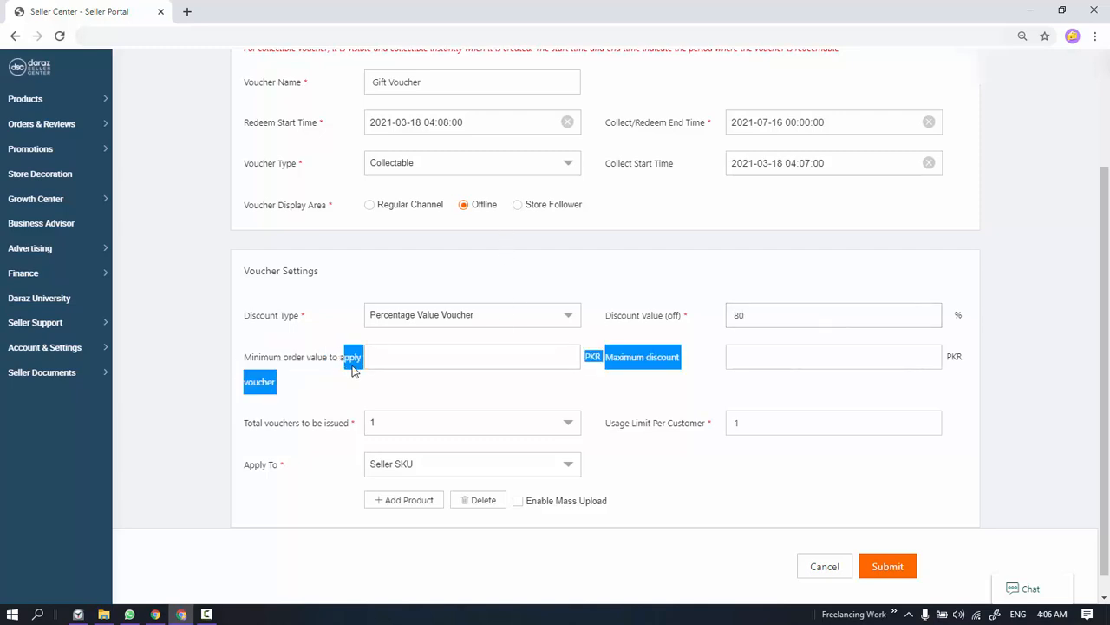
{"action": "left_click", "coordinate": [472, 358]}
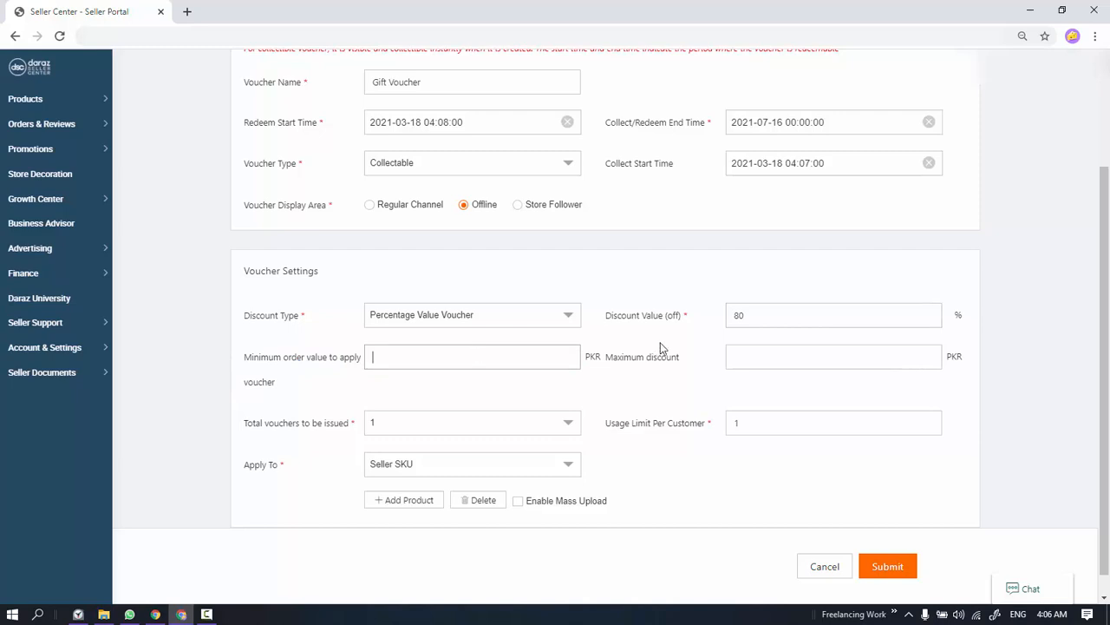
{"action": "left_click", "coordinate": [515, 317]}
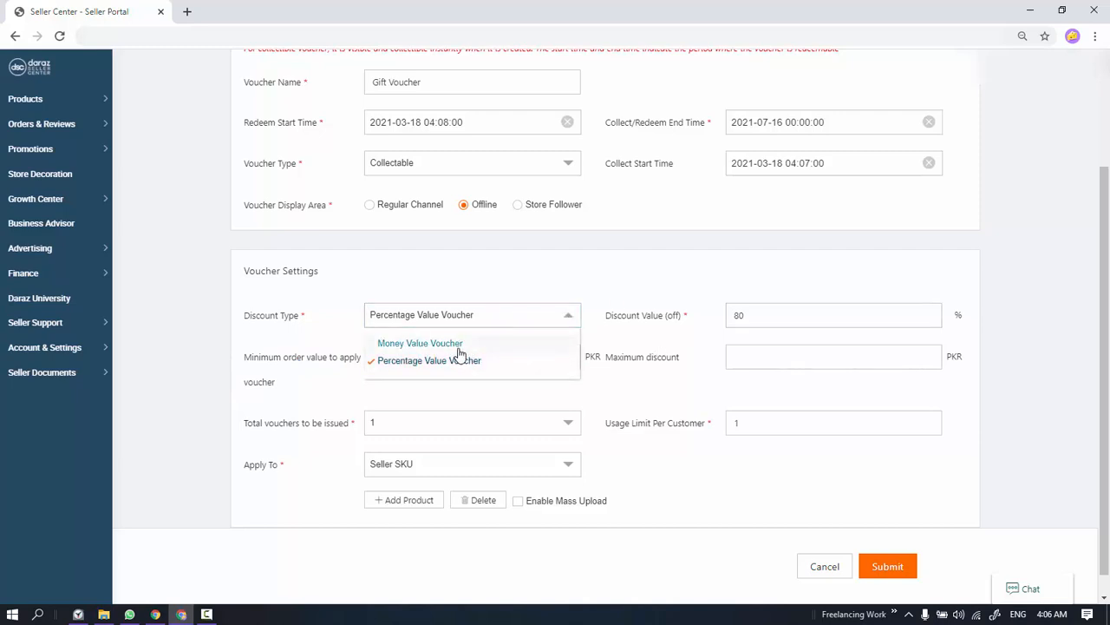
{"action": "left_click", "coordinate": [459, 344]}
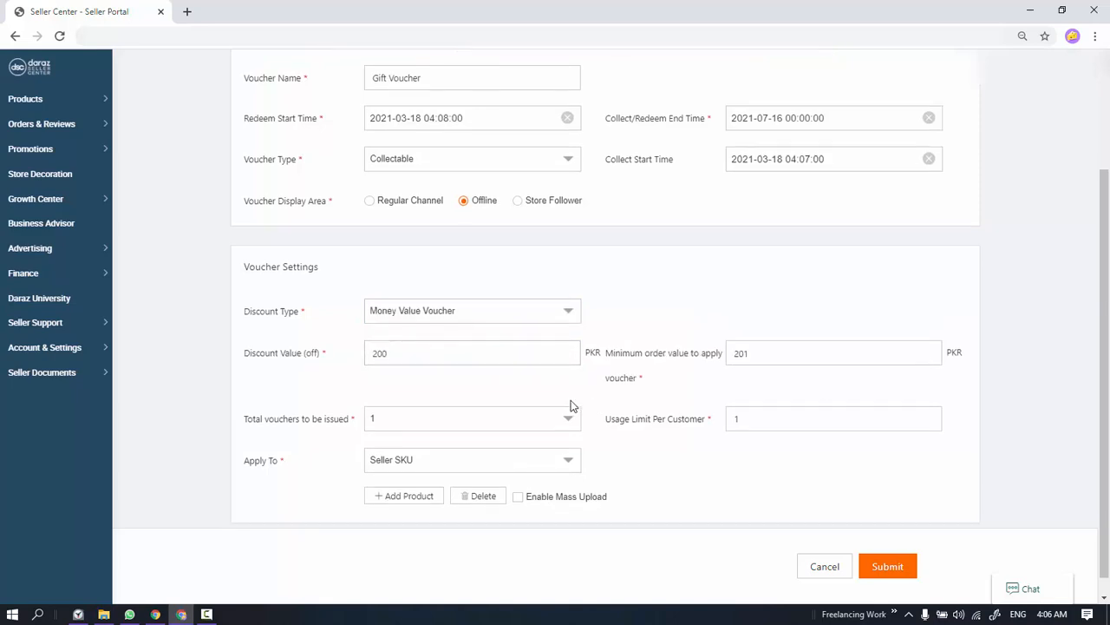
Apply the voucher to Shop, submit it and dismiss the voucher promotion introduction.
{"action": "scroll", "coordinate": [440, 492], "scroll_direction": "down", "scroll_amount": 1}
{"action": "left_click", "coordinate": [400, 448]}
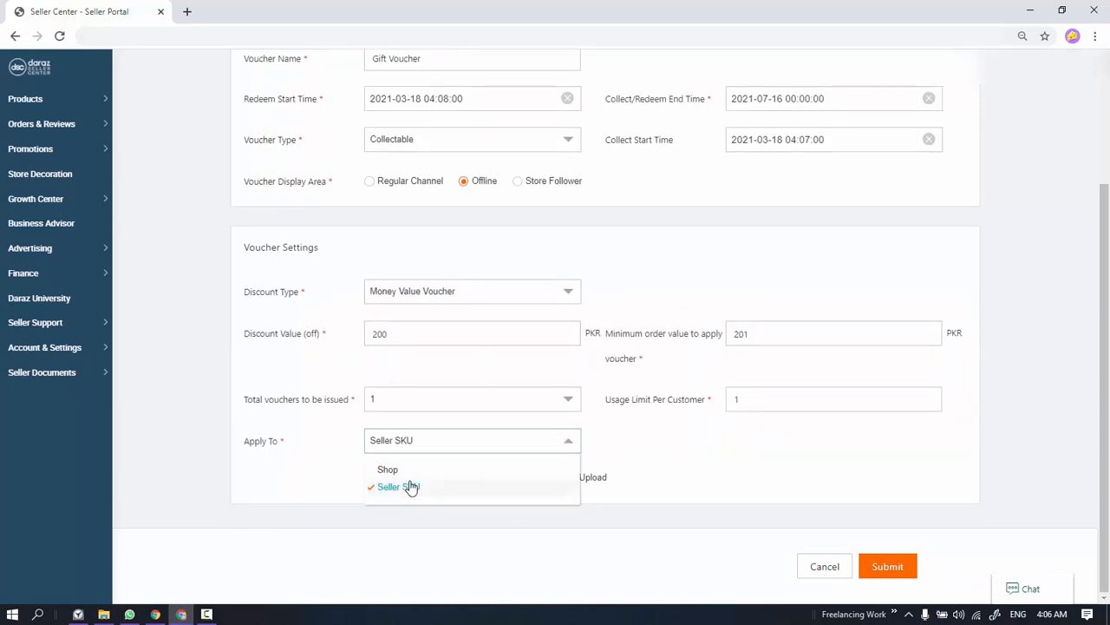
{"action": "left_click", "coordinate": [401, 473]}
{"action": "left_click", "coordinate": [888, 566]}
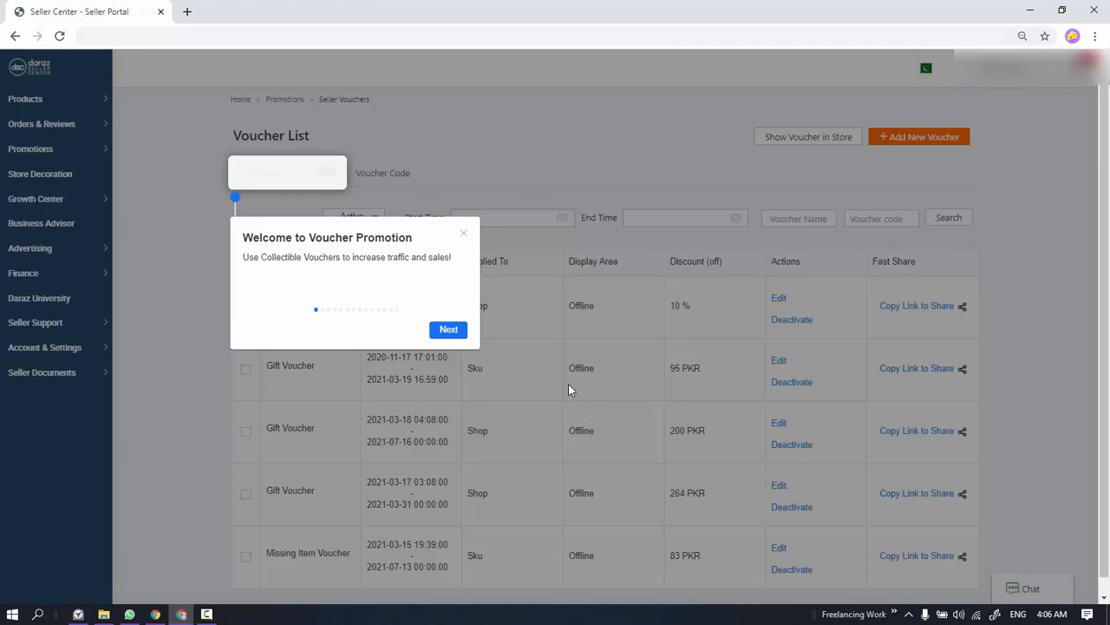
{"action": "left_click", "coordinate": [463, 233]}
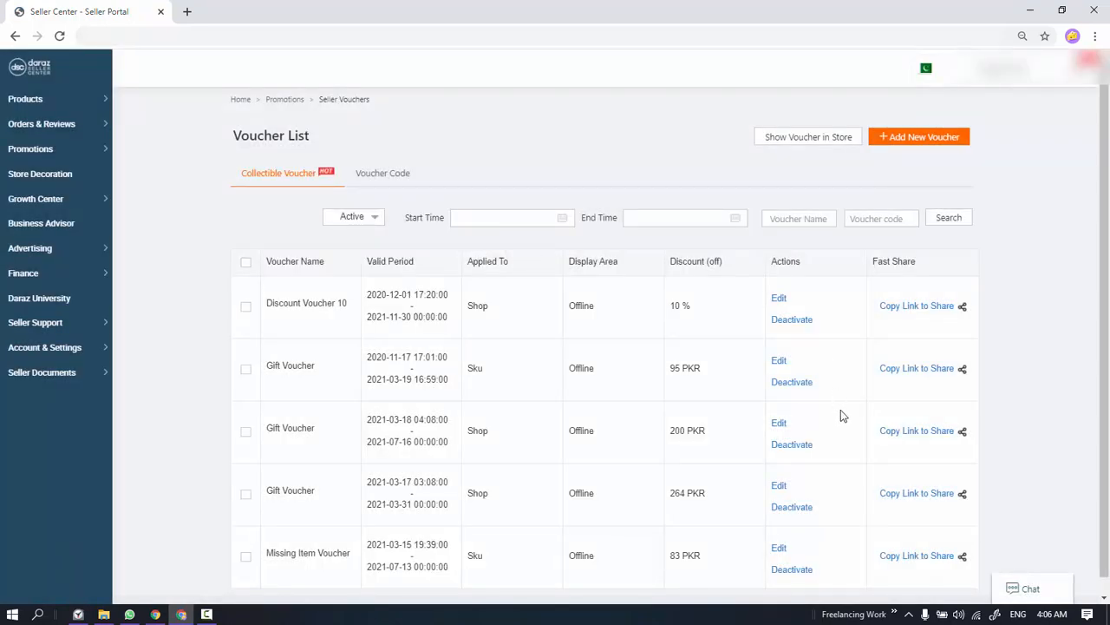
Open the customer chat and examine the collectable vouchers available to send, marking the Gift Voucher's discount amount.
{"action": "left_click", "coordinate": [1052, 591]}
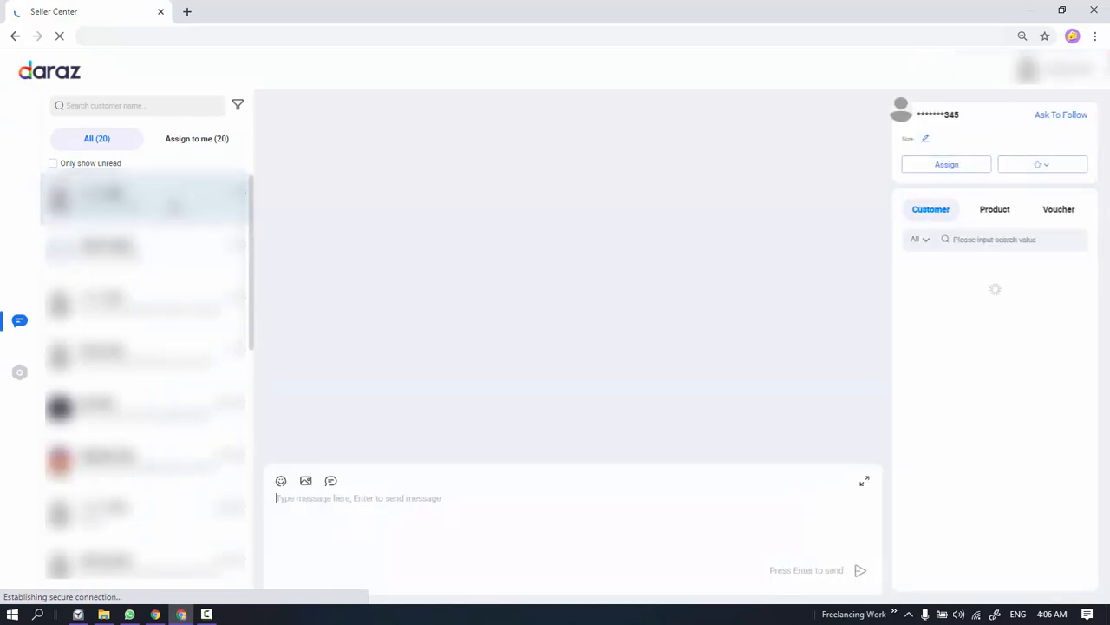
{"action": "left_click", "coordinate": [1055, 210]}
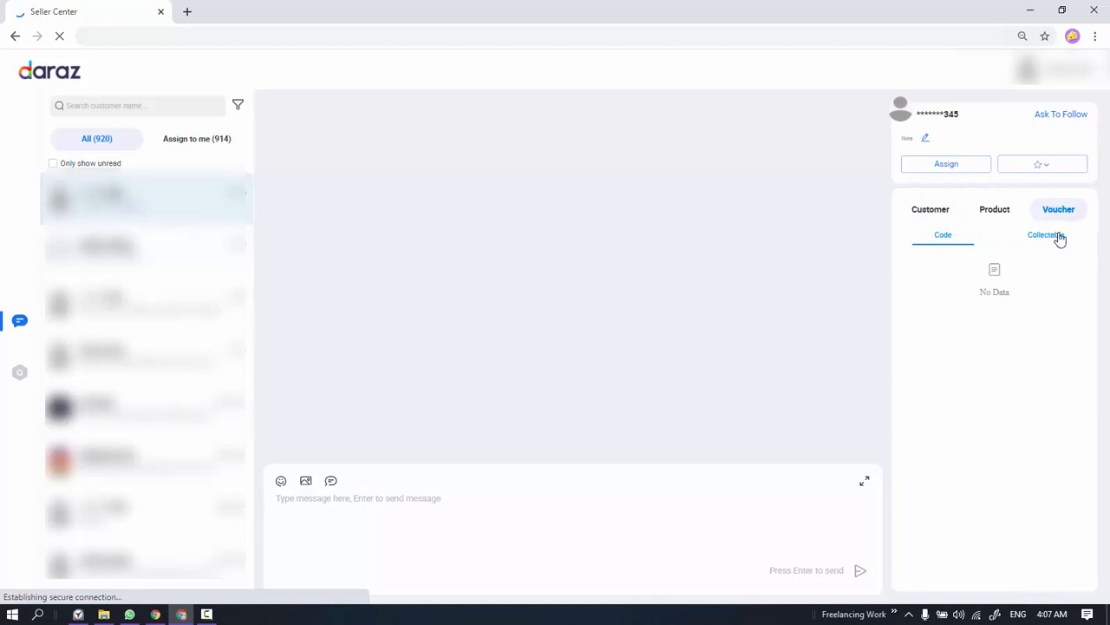
{"action": "left_click", "coordinate": [1058, 236]}
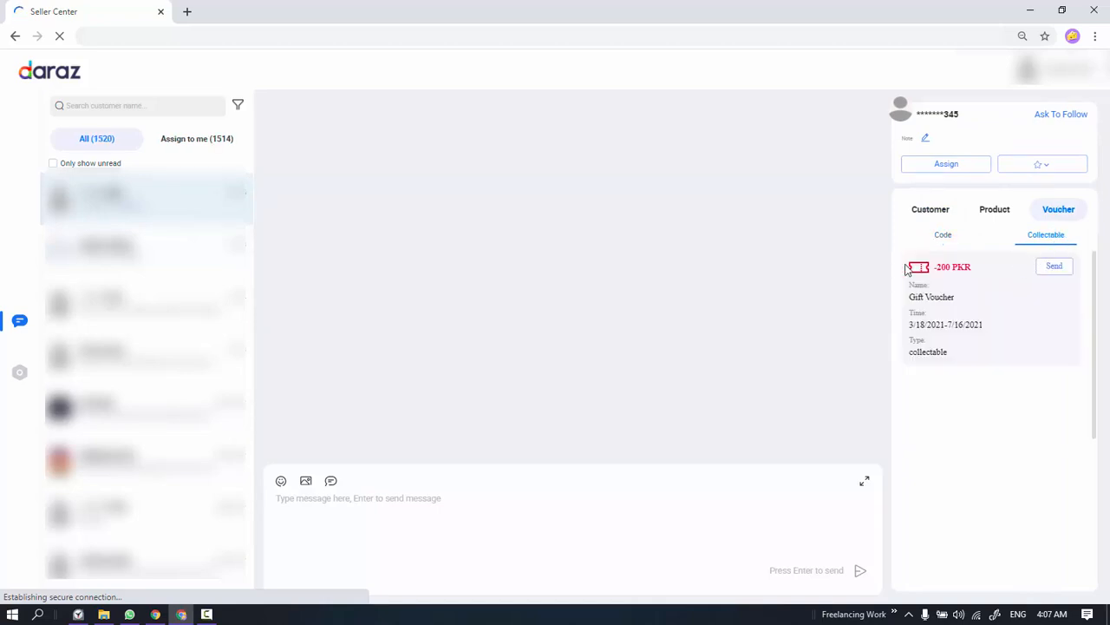
{"action": "left_click_drag", "start_coordinate": [973, 272], "coordinate": [932, 269]}
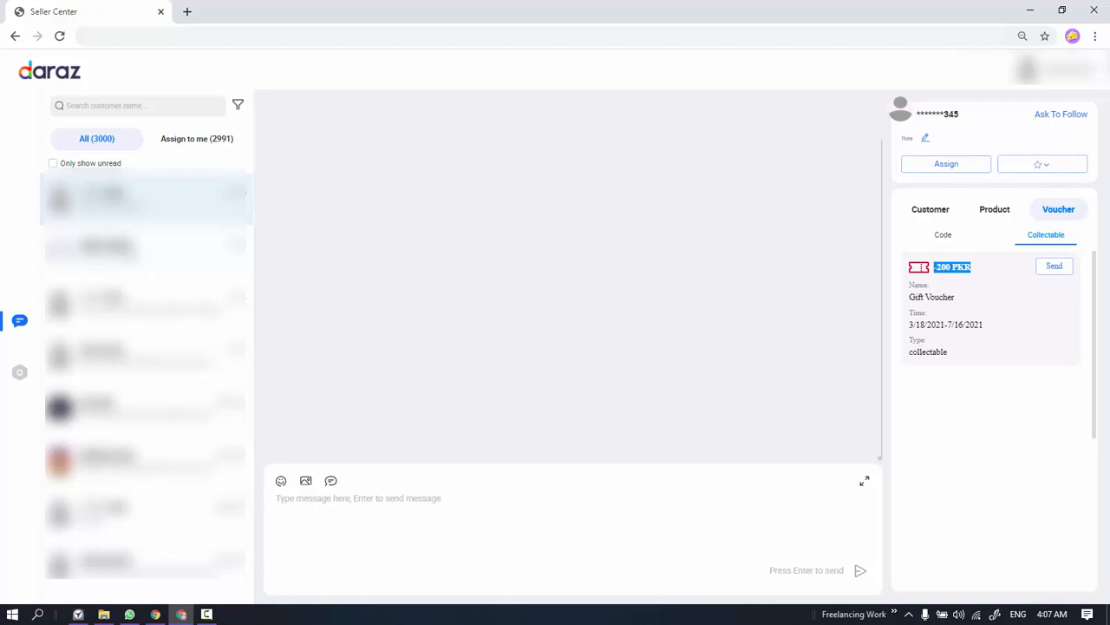
Return to the seller voucher list, open the share link for Discount Voucher 10 and select the link text.
{"action": "left_click", "coordinate": [59, 77]}
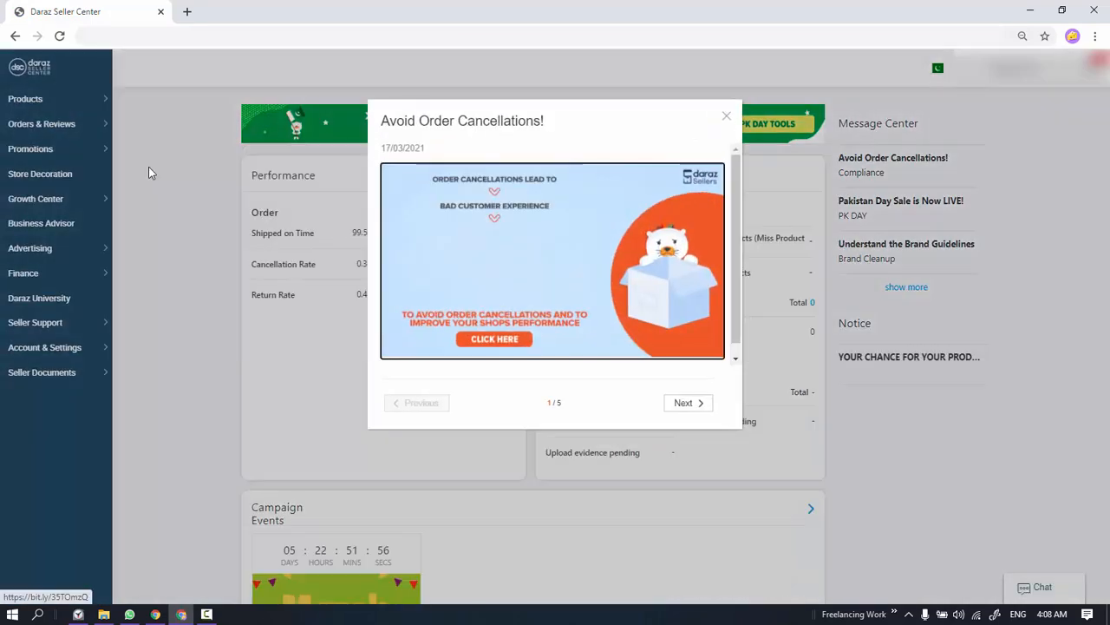
{"action": "left_click", "coordinate": [148, 166]}
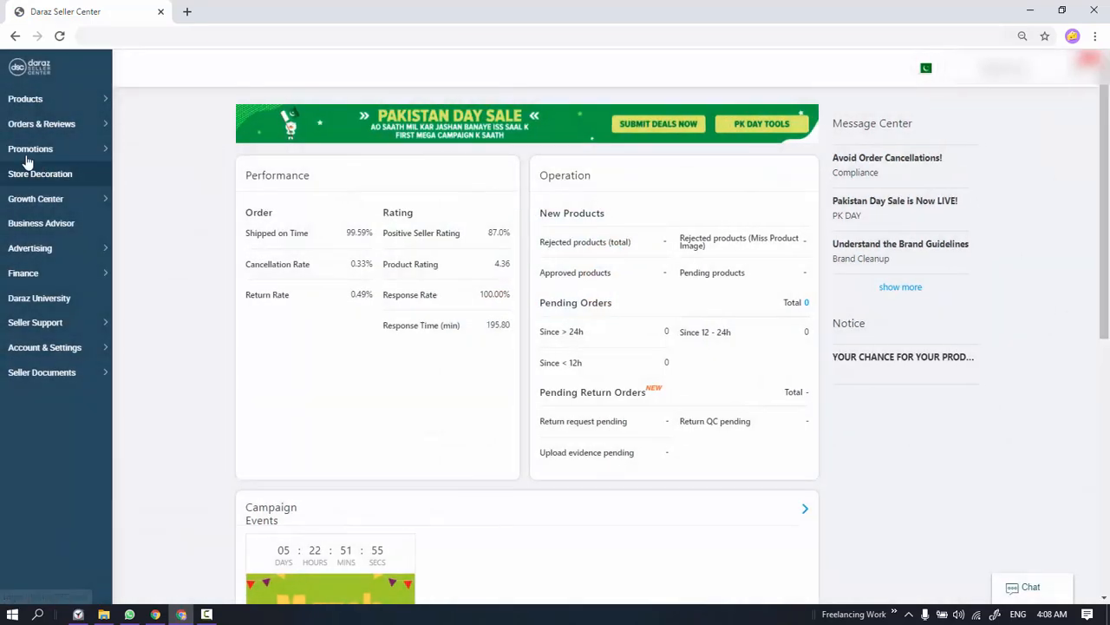
{"action": "mouse_move", "coordinate": [70, 149]}
{"action": "left_click", "coordinate": [138, 192]}
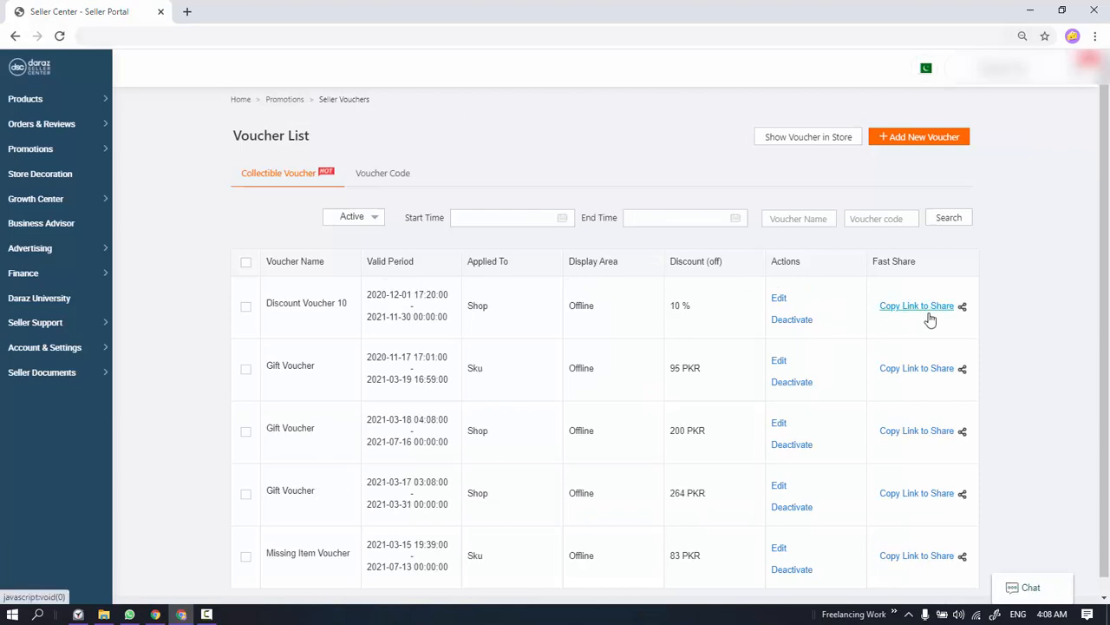
{"action": "left_click", "coordinate": [926, 314]}
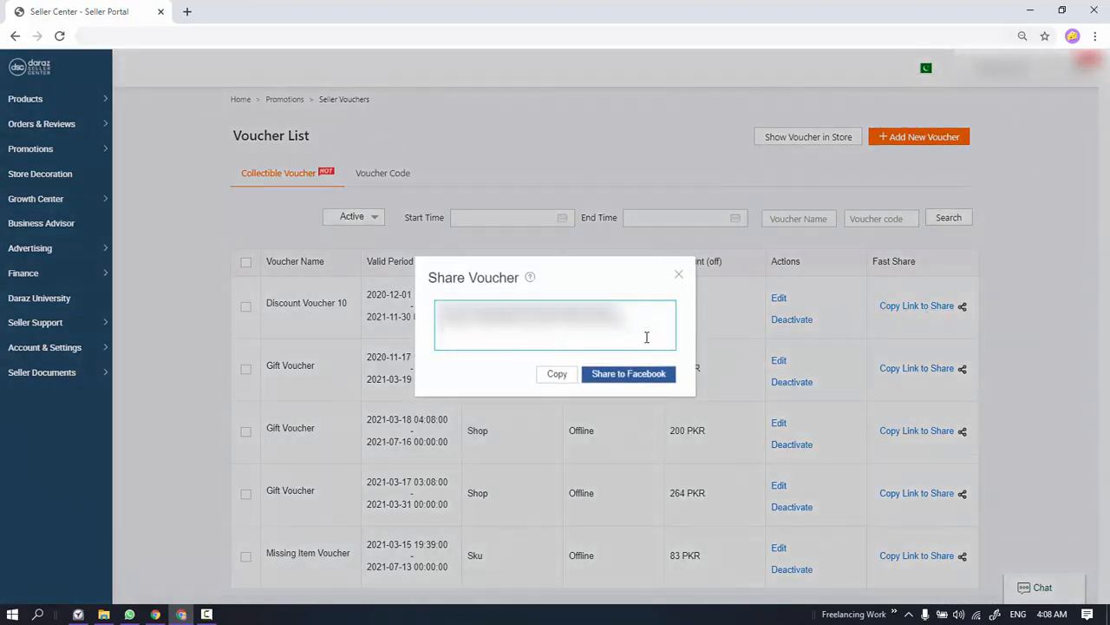
{"action": "left_click_drag", "start_coordinate": [644, 338], "coordinate": [389, 295]}
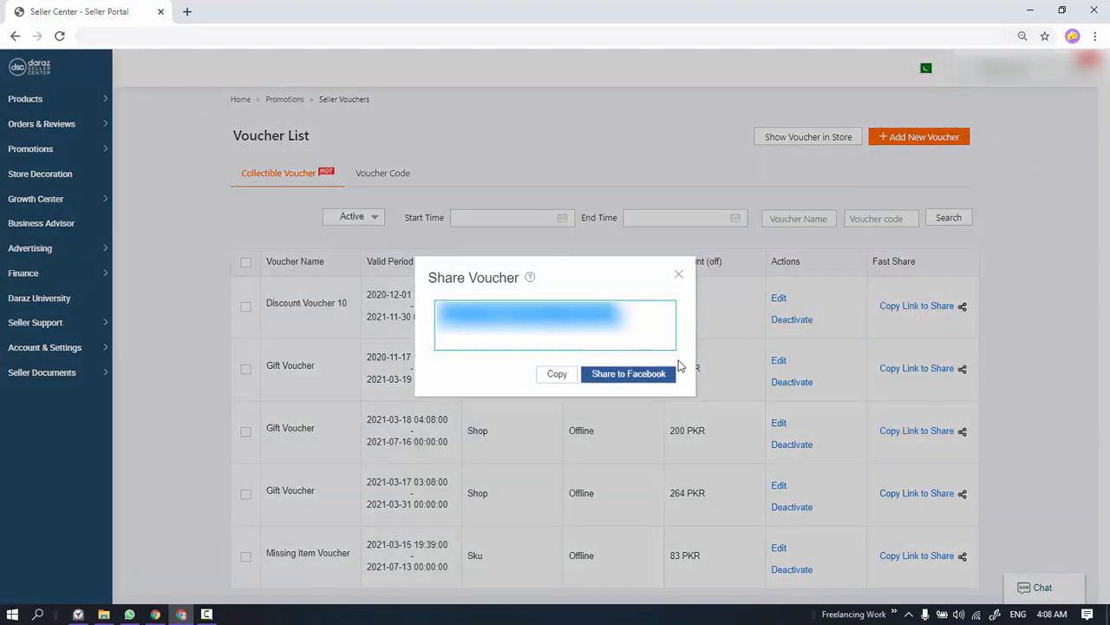